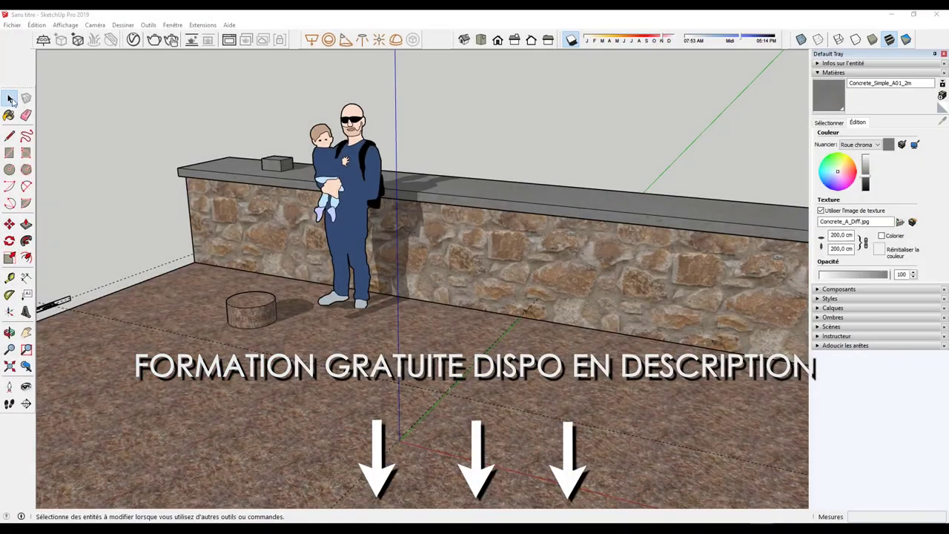
- Turn on shadows so the figures and wall cast shadows onto the wall and floor
click(10, 99)
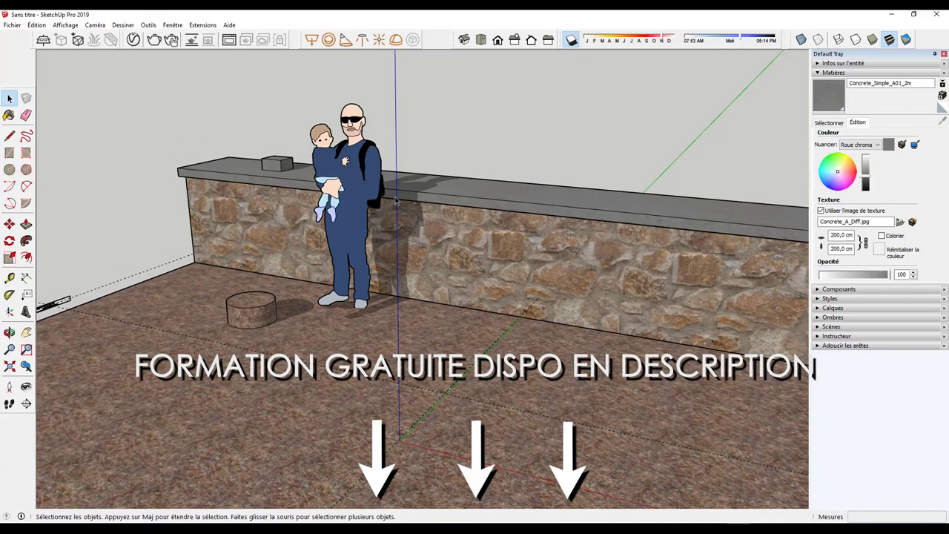
click(577, 43)
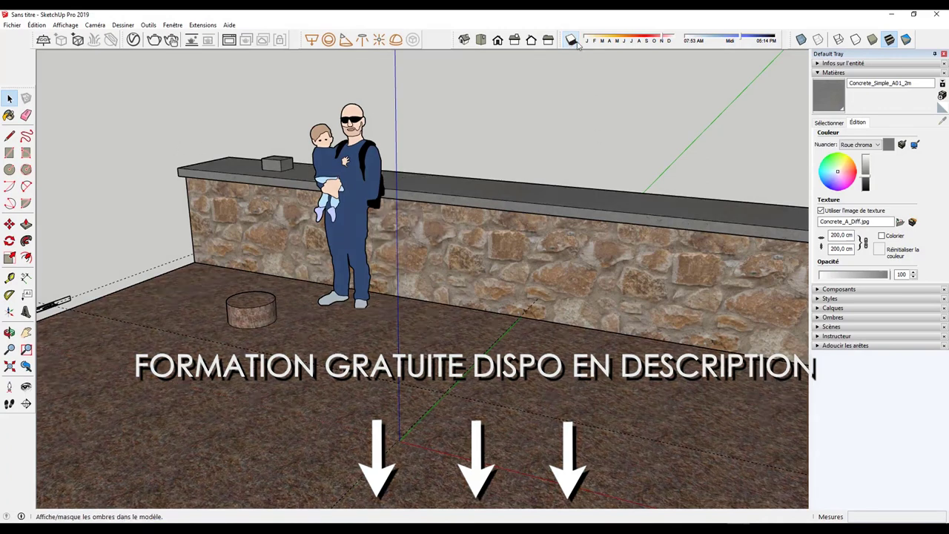
click(570, 42)
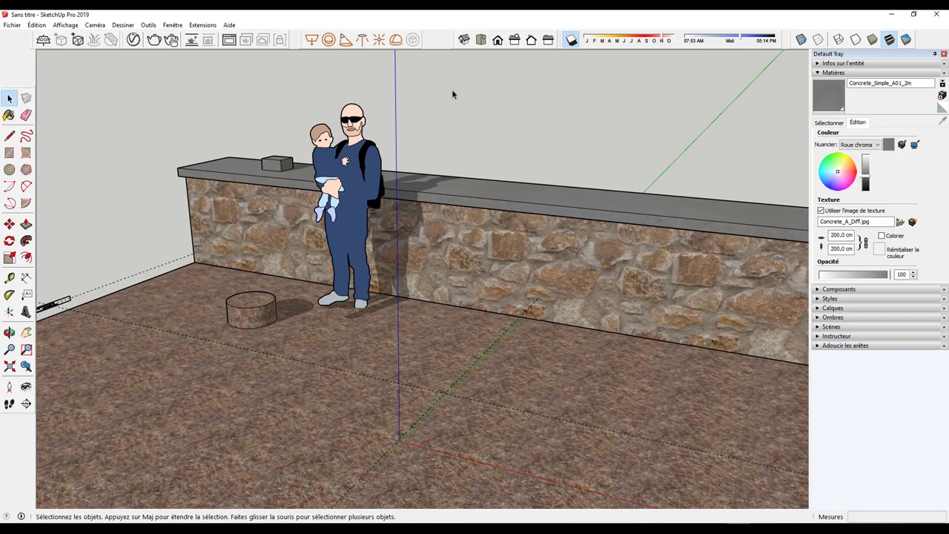
- Start the V-Ray interactive render beside the model and shift the sun date
click(172, 41)
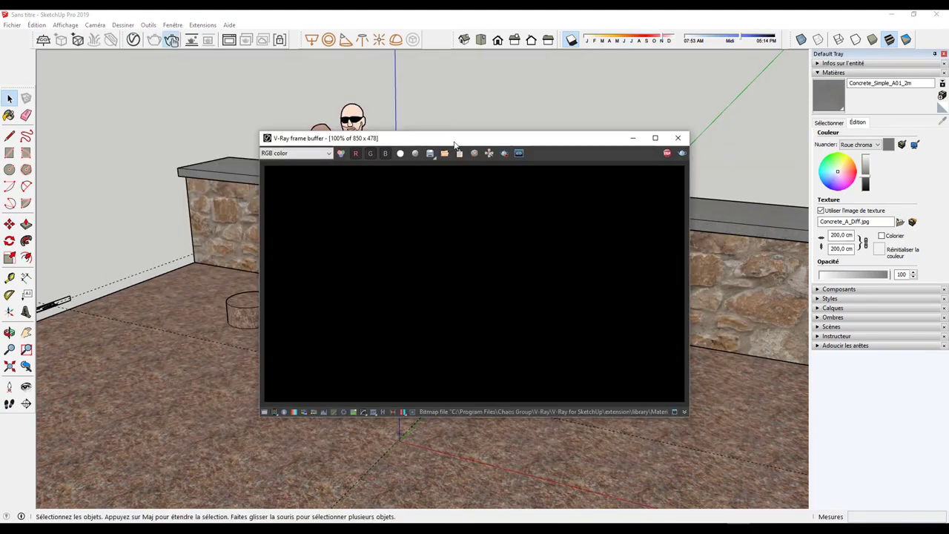
drag(456, 143, 678, 59)
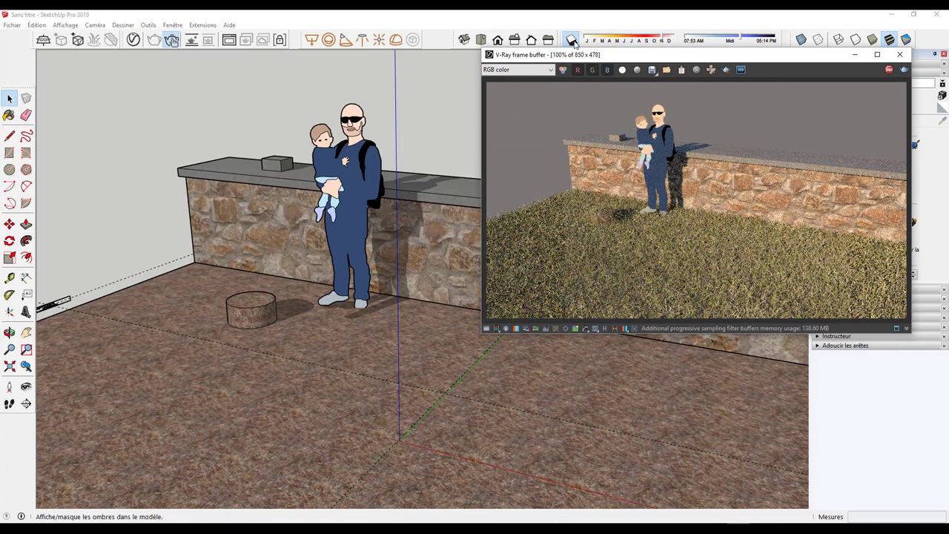
drag(663, 37, 638, 38)
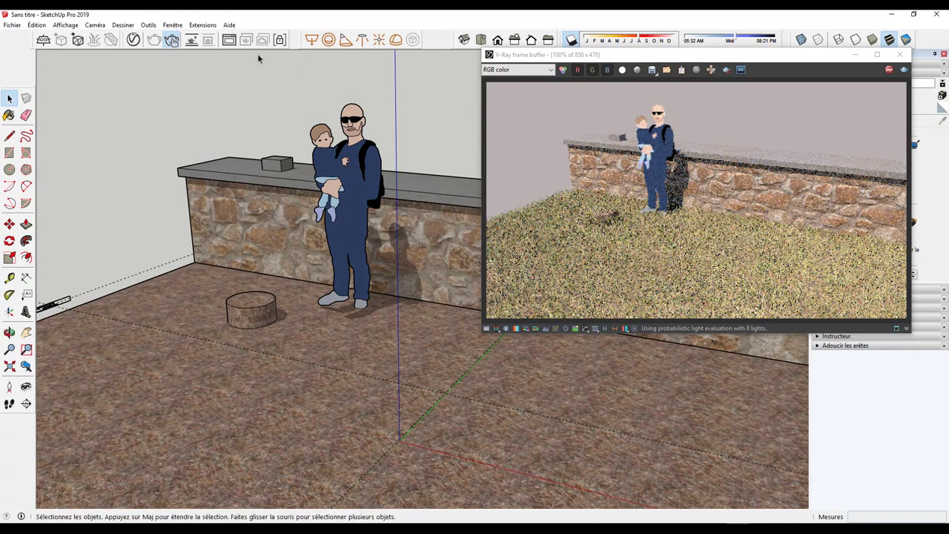
- Switch off the SunLight in the V-Ray Asset Editor
click(134, 40)
drag(528, 64, 197, 67)
click(130, 129)
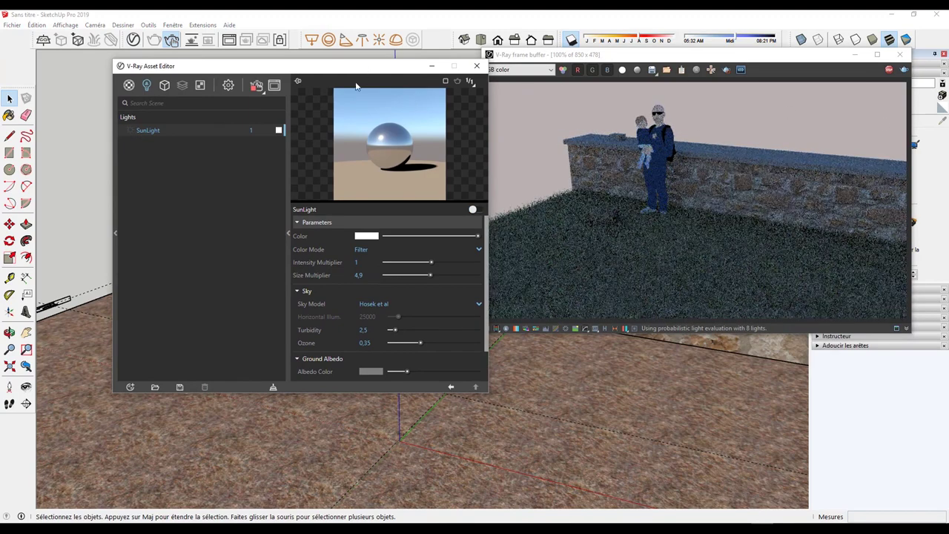
mouse_move(363, 75)
mouse_down()
mouse_move(372, 250)
mouse_move(411, 286)
mouse_move(504, 324)
mouse_move(657, 313)
mouse_up()
- Place a V-Ray dome light on the floor beside the cylinder
click(397, 41)
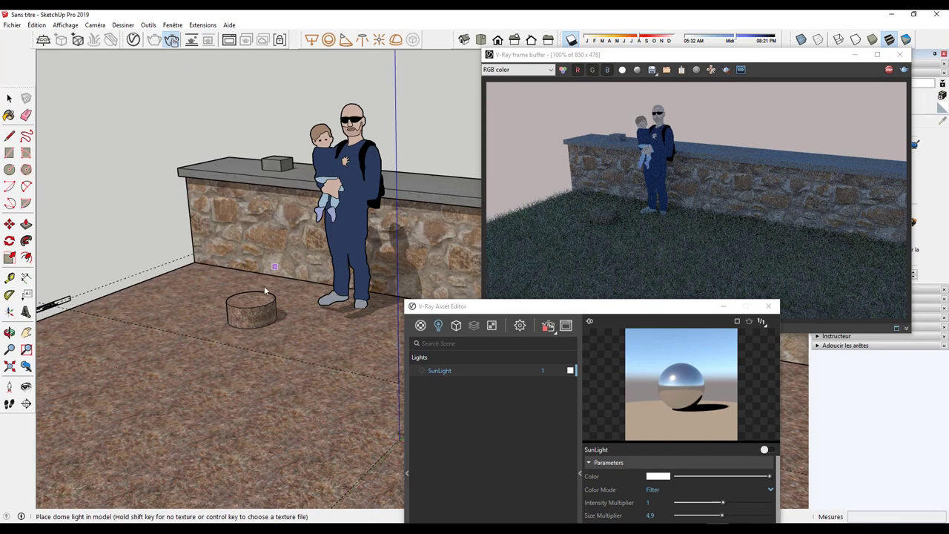
click(295, 324)
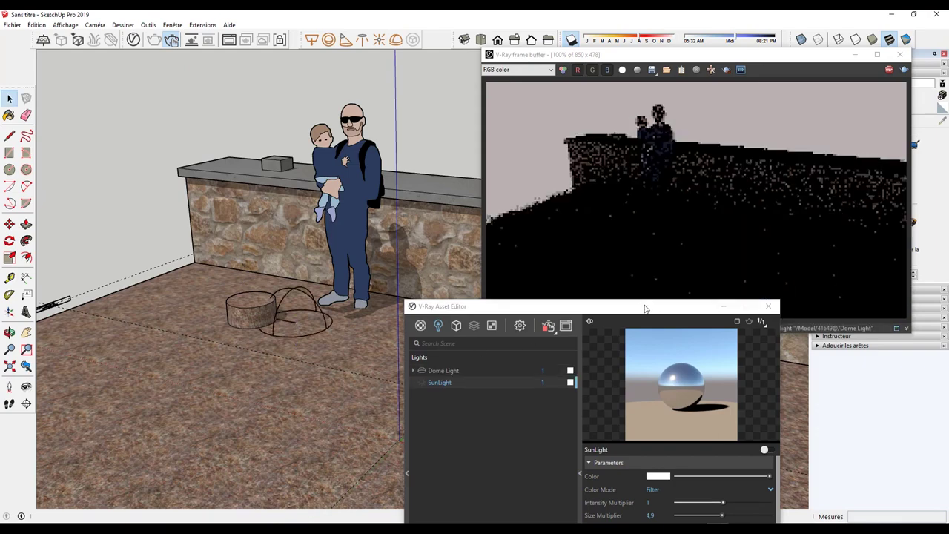
drag(645, 309, 470, 216)
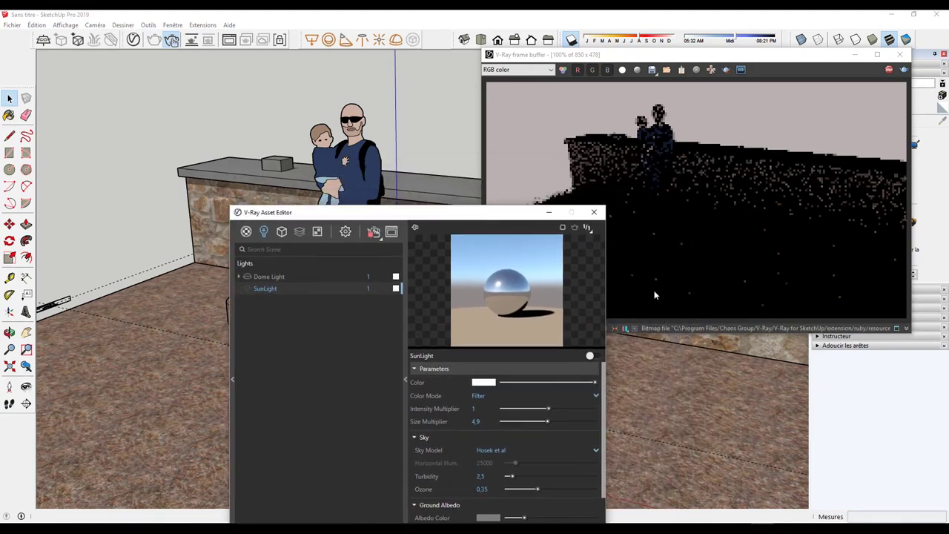
- Orbit and walk the camera toward the people and counter to check the render
middle_drag(163, 244, 158, 206)
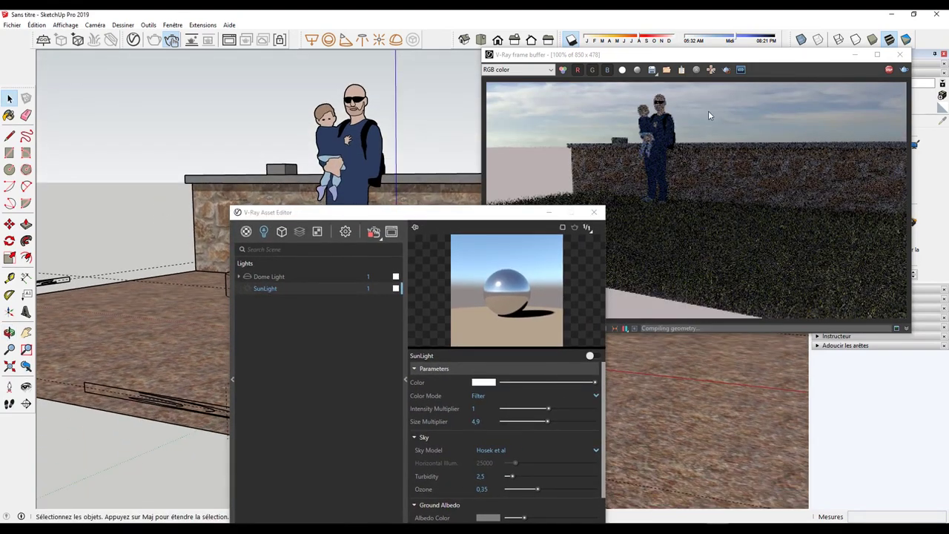
middle_drag(287, 161, 335, 160)
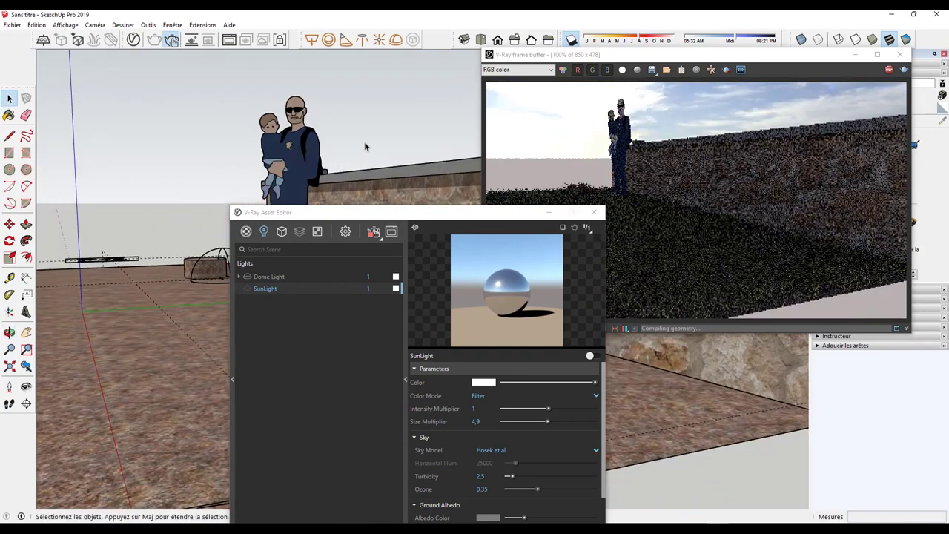
mouse_move(367, 148)
middle_down()
mouse_move(304, 137)
mouse_move(334, 141)
middle_up()
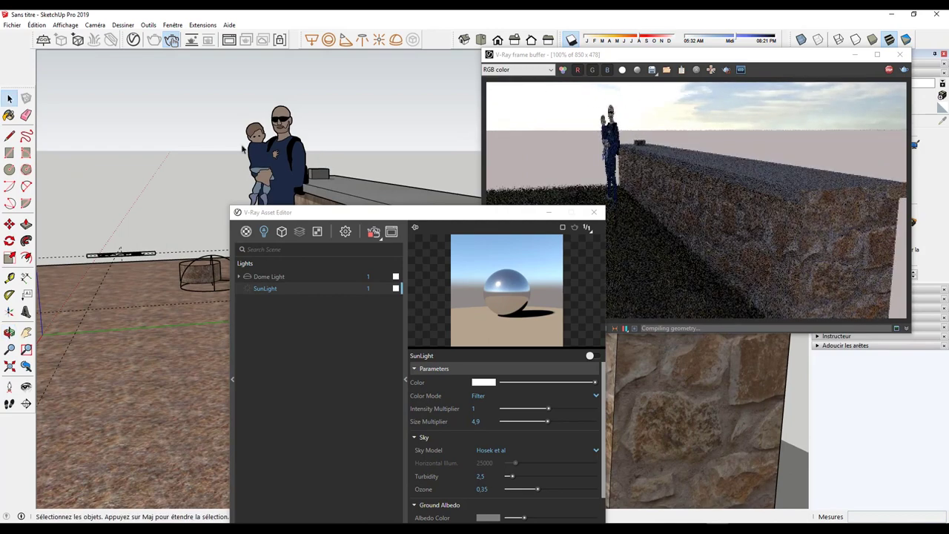
middle_drag(243, 149, 220, 156)
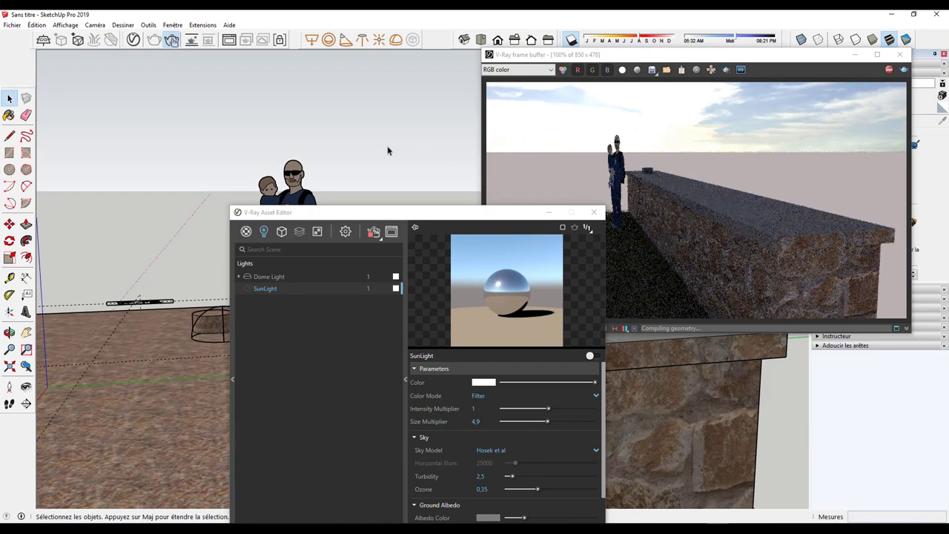
drag(311, 217, 419, 240)
middle_drag(91, 206, 254, 229)
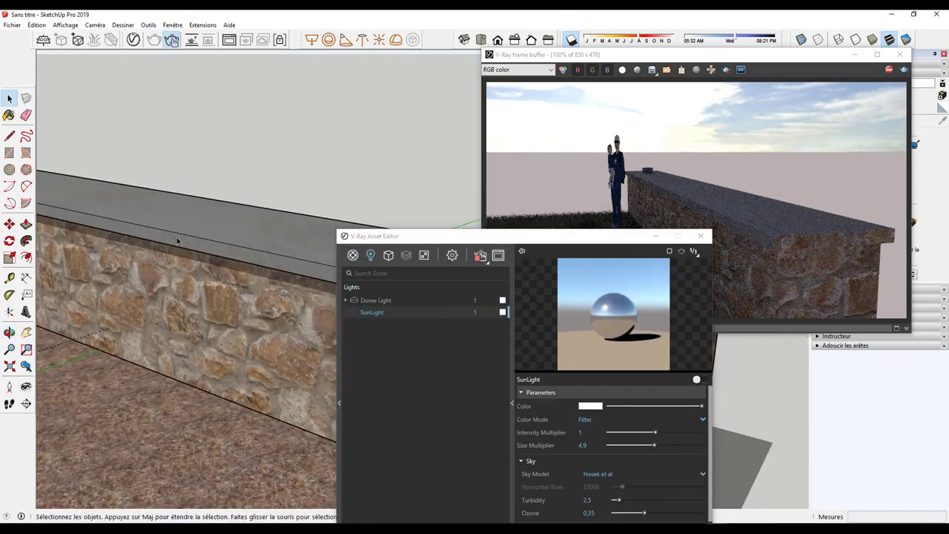
drag(253, 228, 267, 184)
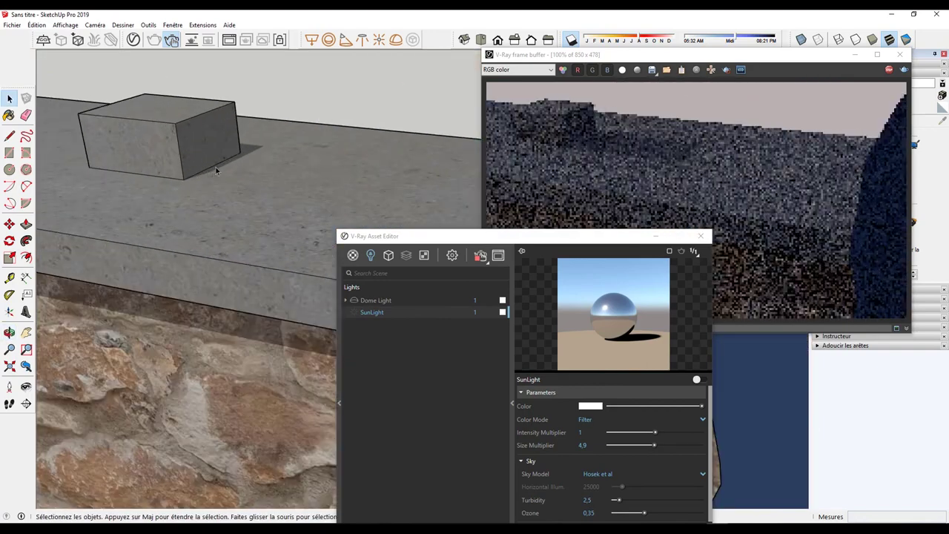
drag(267, 184, 553, 218)
key(space)
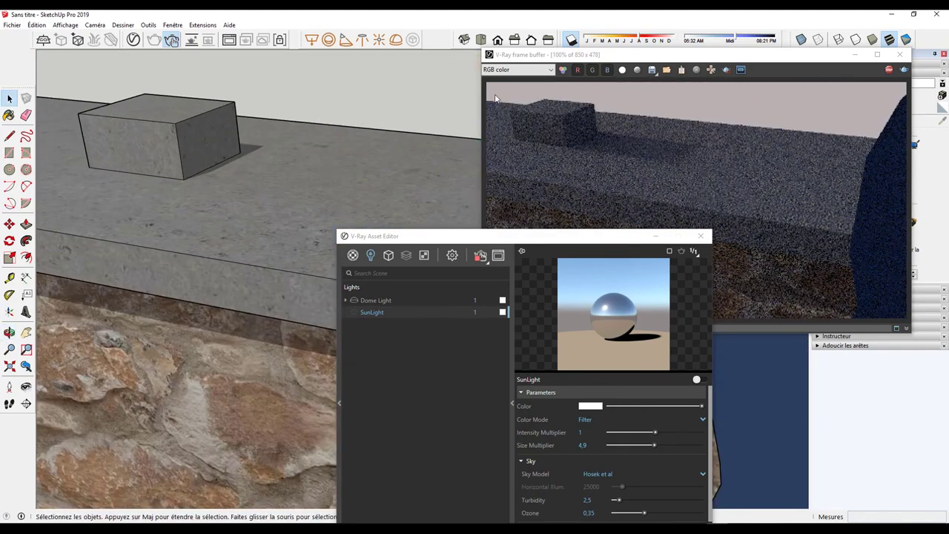
- Hide the shadows and move to a higher view of the counter and people
click(571, 39)
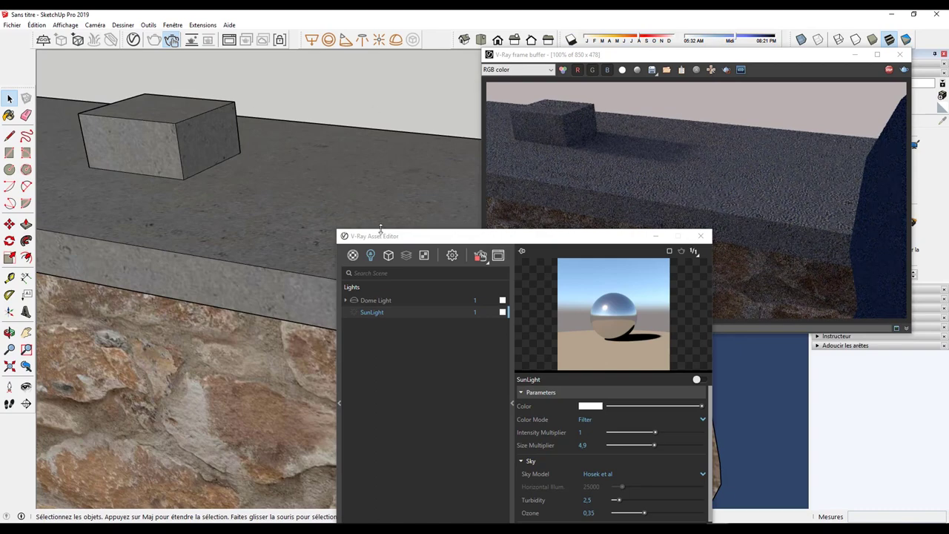
scroll(198, 246, down, 5)
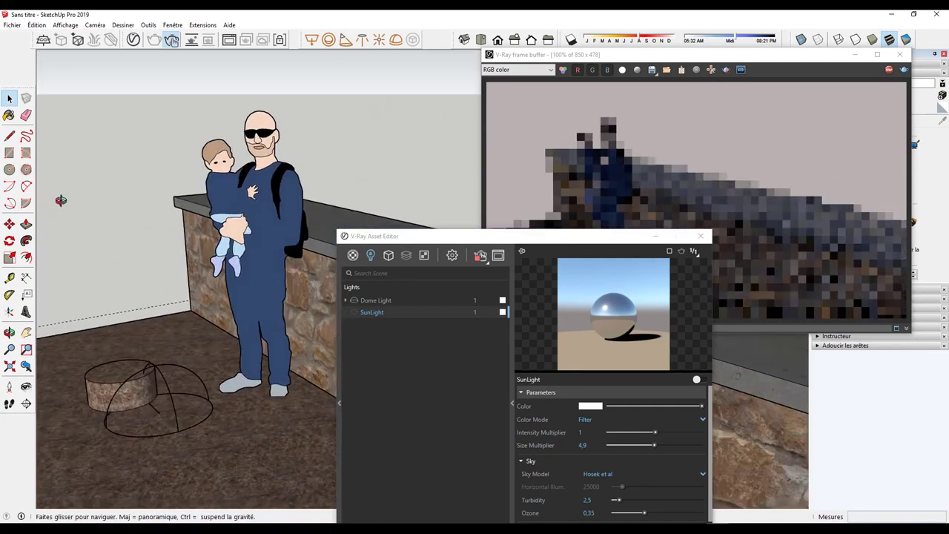
middle_drag(61, 200, 215, 438)
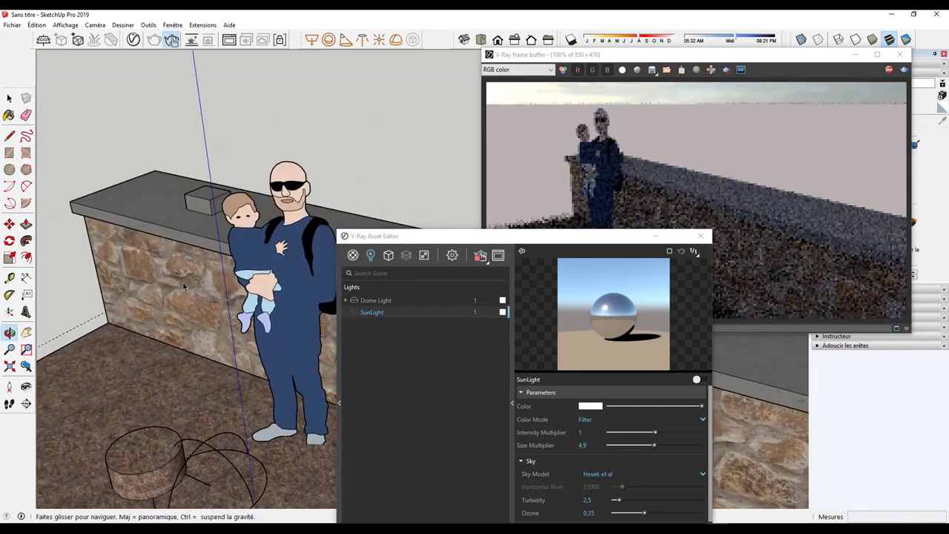
- Select the dome light and rotate it slightly
click(211, 485)
click(210, 451)
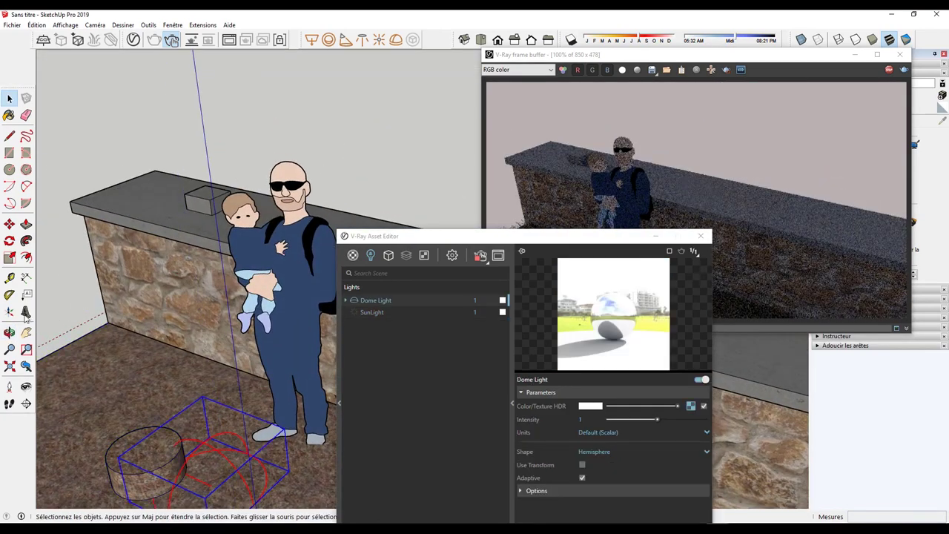
click(10, 224)
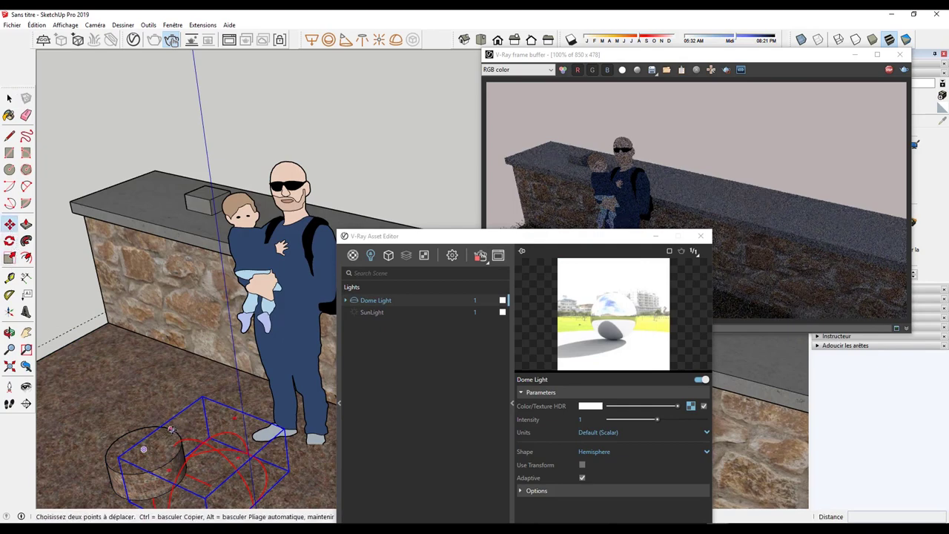
key(q)
click(241, 408)
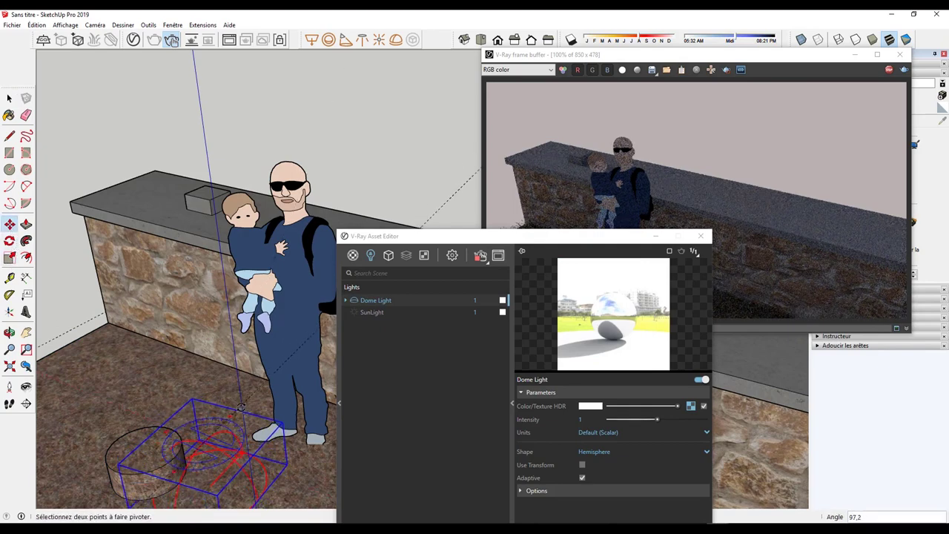
click(274, 436)
key(m)
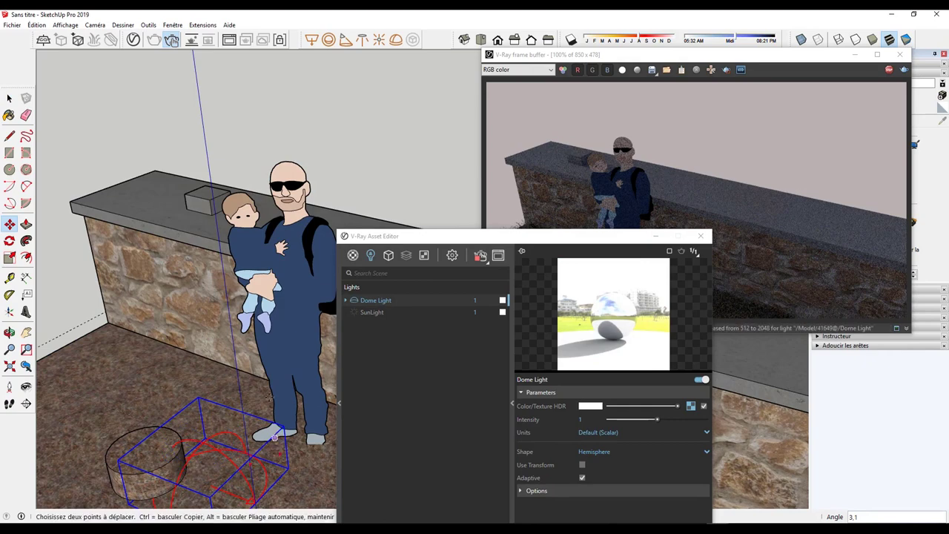
- Bring the whole wall and figures back into view, with the Asset Editor beside them
scroll(274, 436, up, 1)
scroll(221, 493, up, 1)
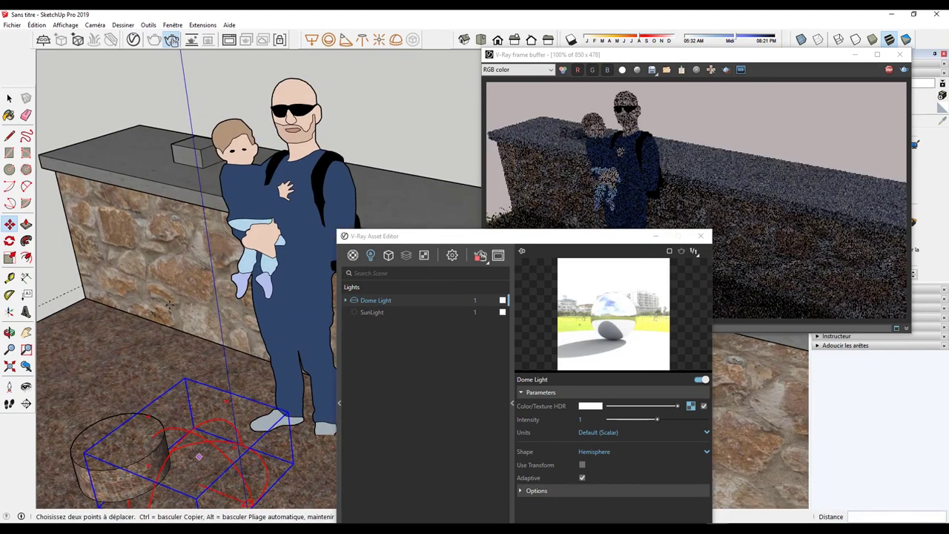
scroll(210, 159, up, 2)
scroll(211, 159, up, 2)
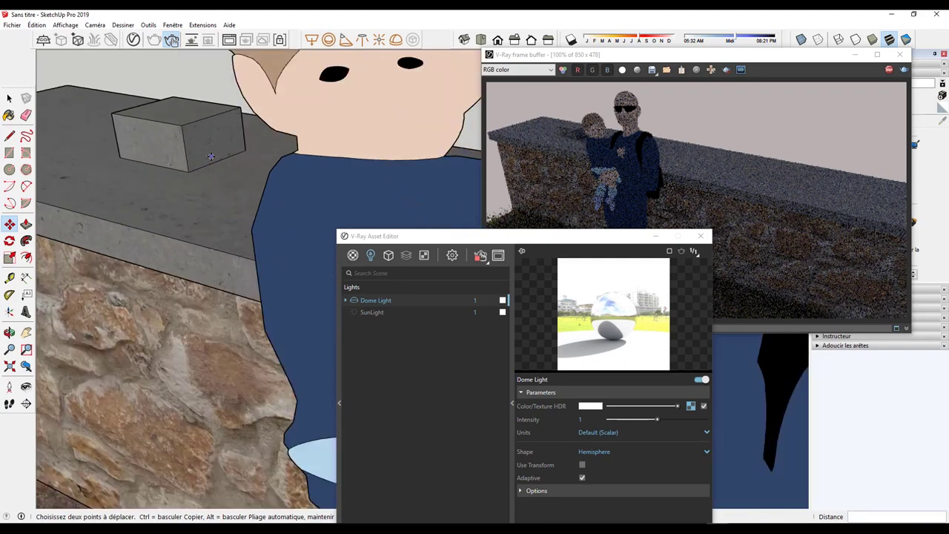
scroll(211, 159, up, 2)
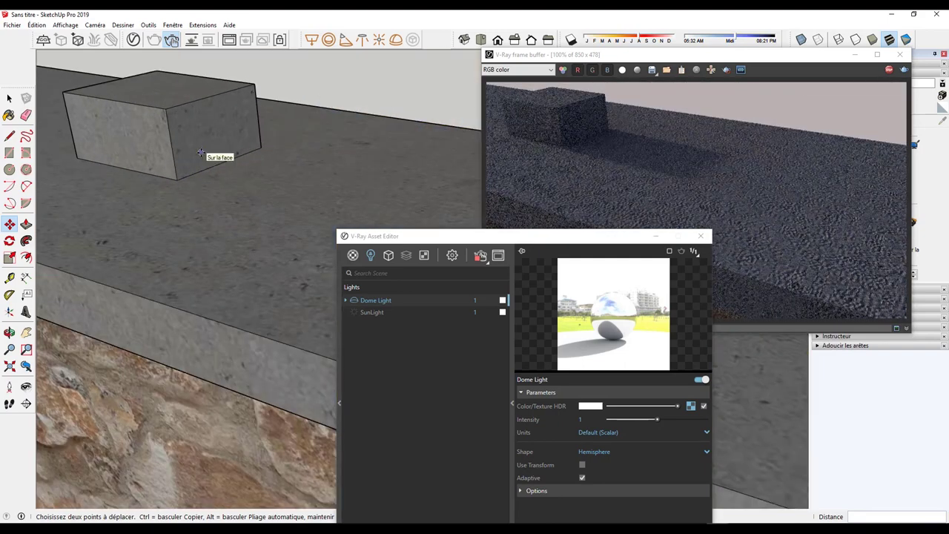
scroll(200, 154, down, 2)
scroll(200, 153, down, 2)
scroll(200, 154, down, 1)
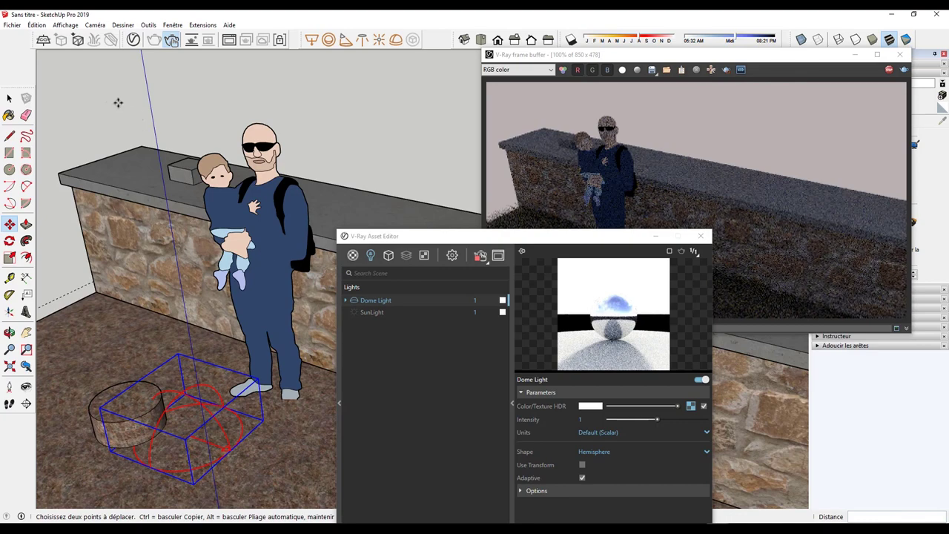
mouse_move(156, 153)
middle_down()
mouse_move(279, 187)
mouse_move(298, 226)
middle_up()
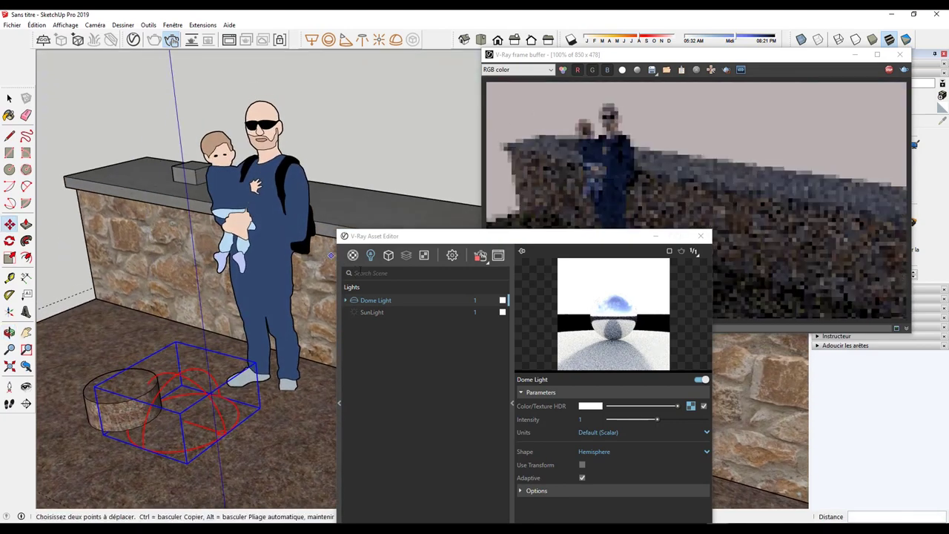
drag(382, 241, 419, 97)
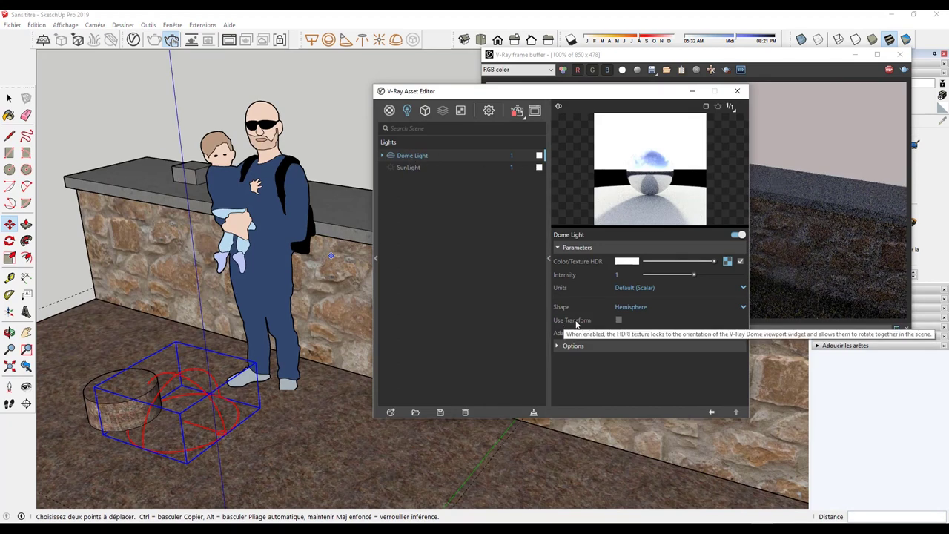
- Enable Use Transform so the HDRI follows the dome light's orientation
click(618, 319)
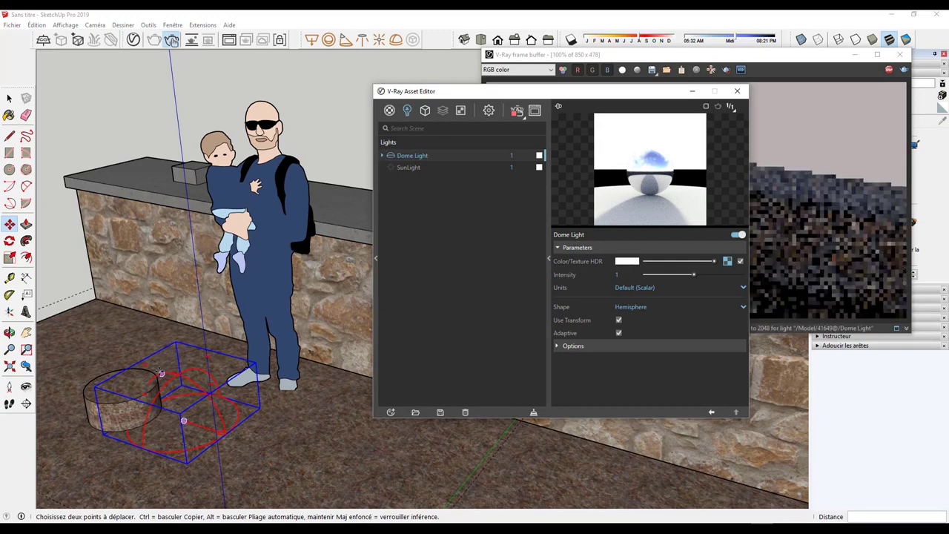
key(q)
key(m)
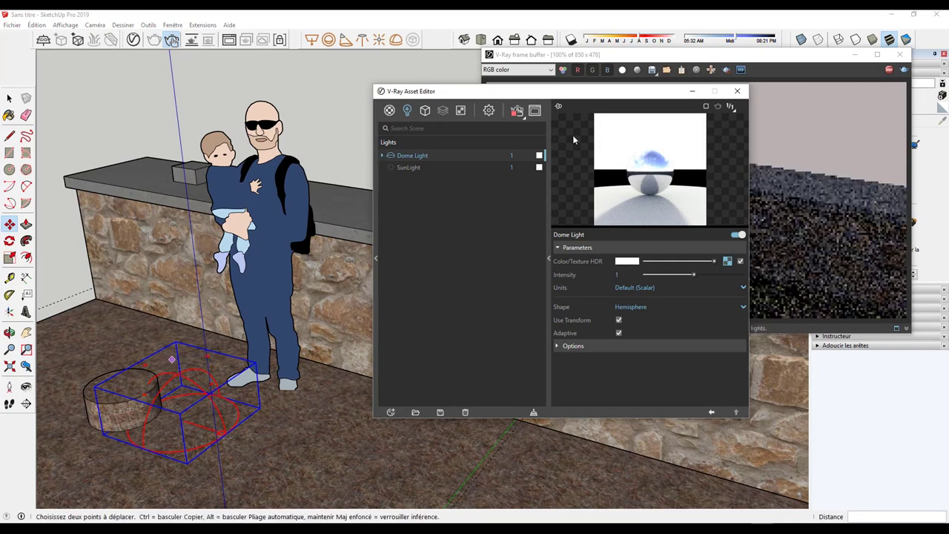
drag(459, 90, 584, 304)
- Rotate the dome light to a new orientation
scroll(194, 182, up, 3)
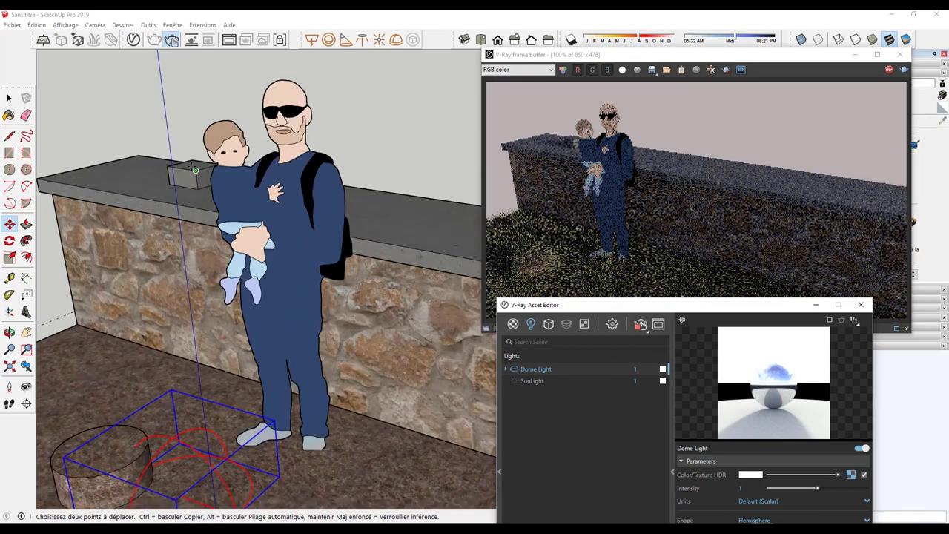
scroll(194, 182, up, 3)
scroll(194, 181, up, 4)
mouse_move(201, 201)
middle_down()
mouse_move(280, 231)
mouse_move(326, 235)
middle_up()
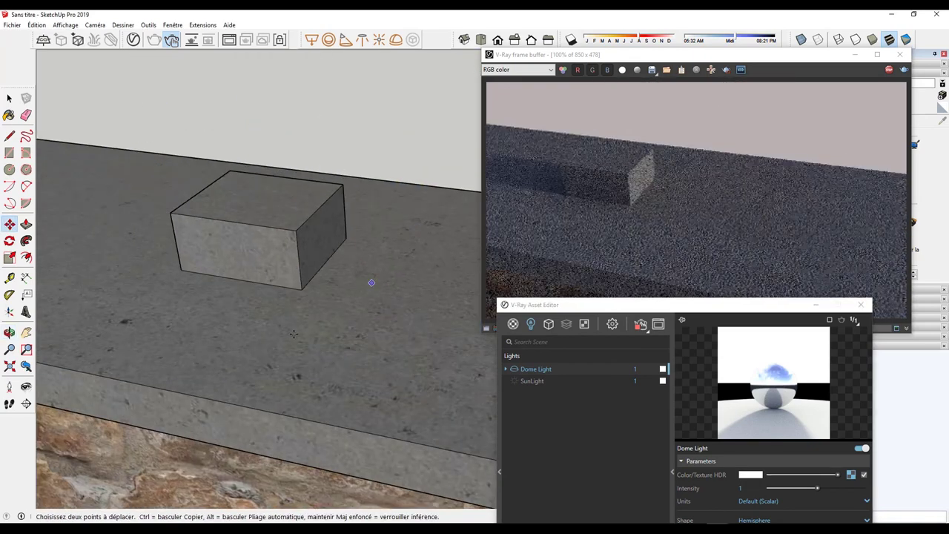
scroll(338, 364, down, 3)
scroll(317, 301, down, 3)
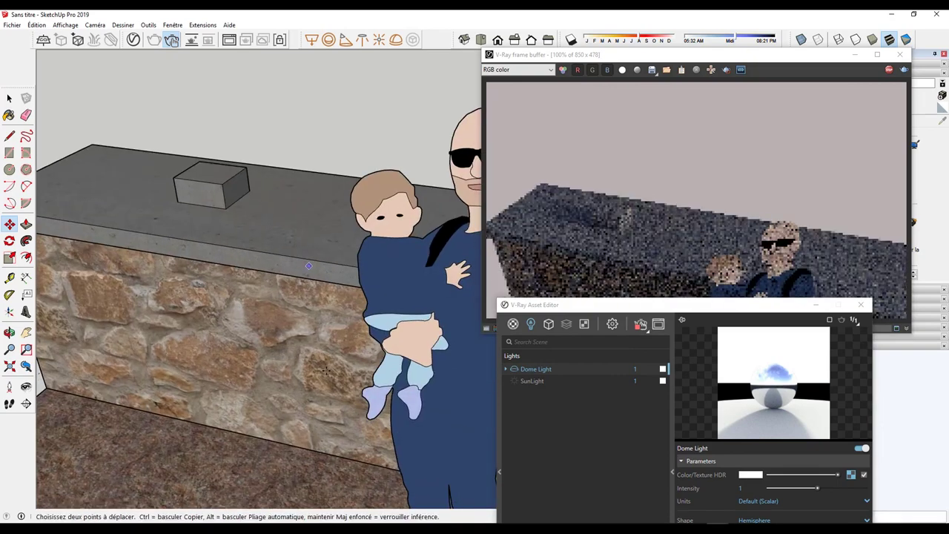
scroll(340, 480, down, 2)
scroll(339, 416, up, 1)
scroll(345, 401, up, 2)
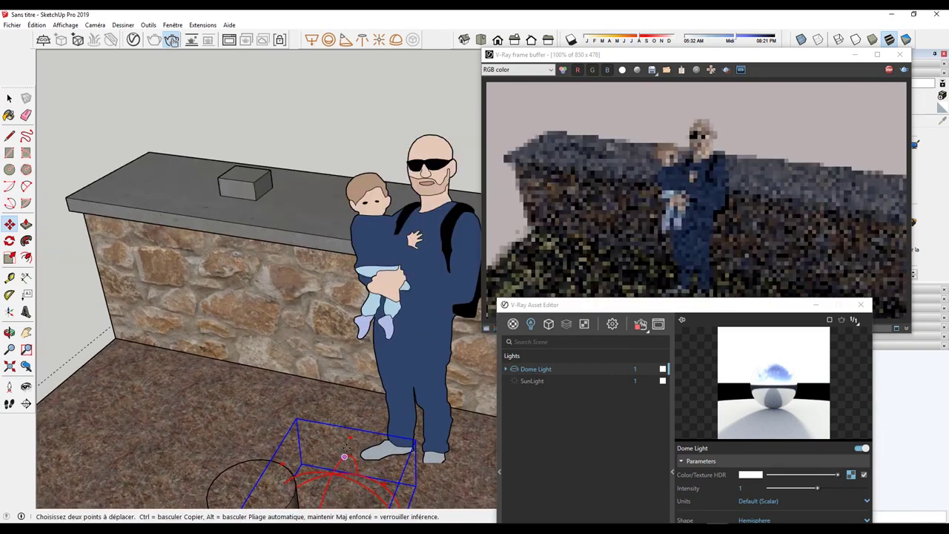
scroll(351, 387, up, 2)
middle_drag(350, 385, 351, 367)
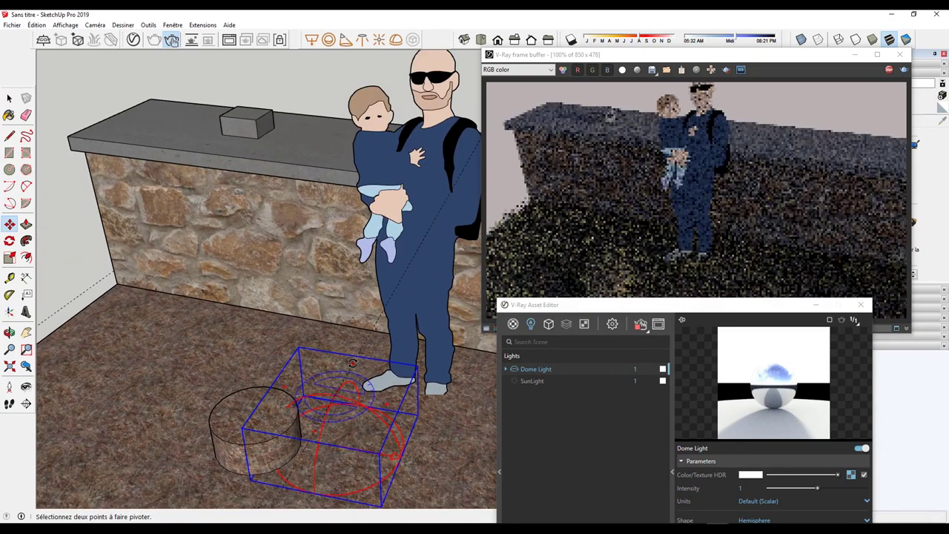
click(435, 426)
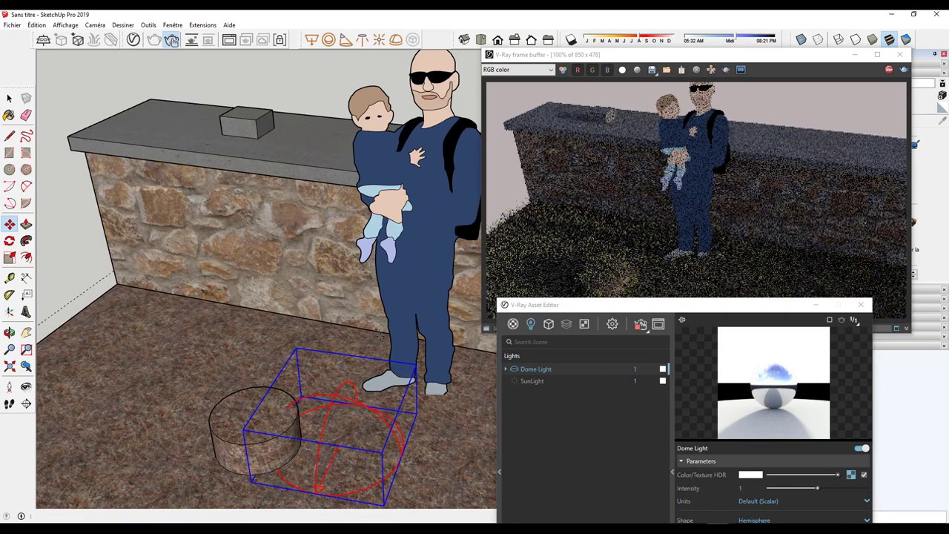
key(m)
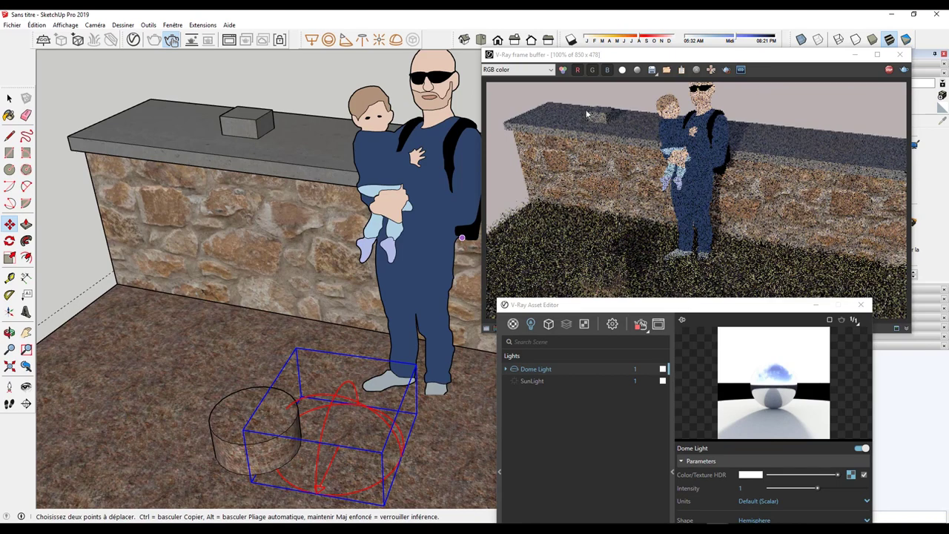
- Zoom in close on the small box atop the wall coping
scroll(260, 141, up, 10)
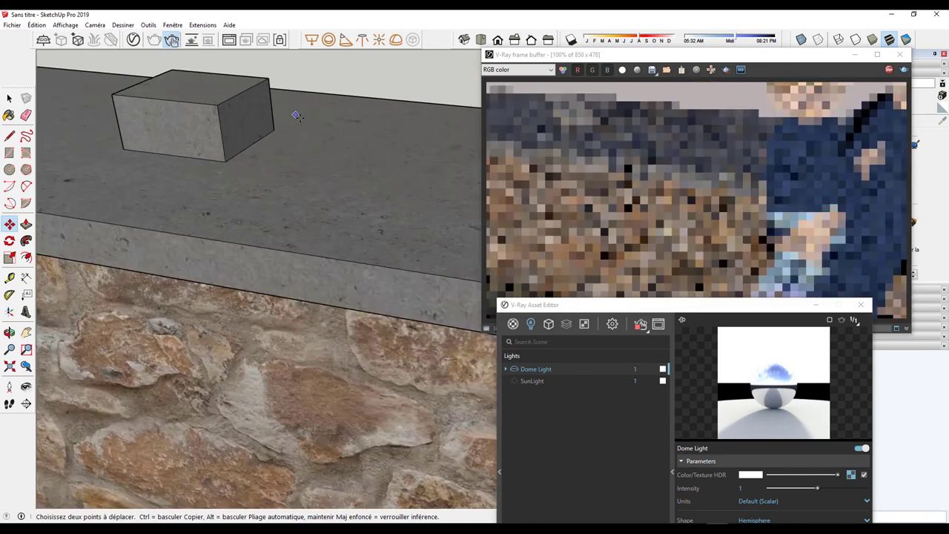
middle_drag(259, 141, 260, 140)
mouse_move(330, 127)
middle_down()
mouse_move(335, 216)
mouse_move(328, 212)
middle_up()
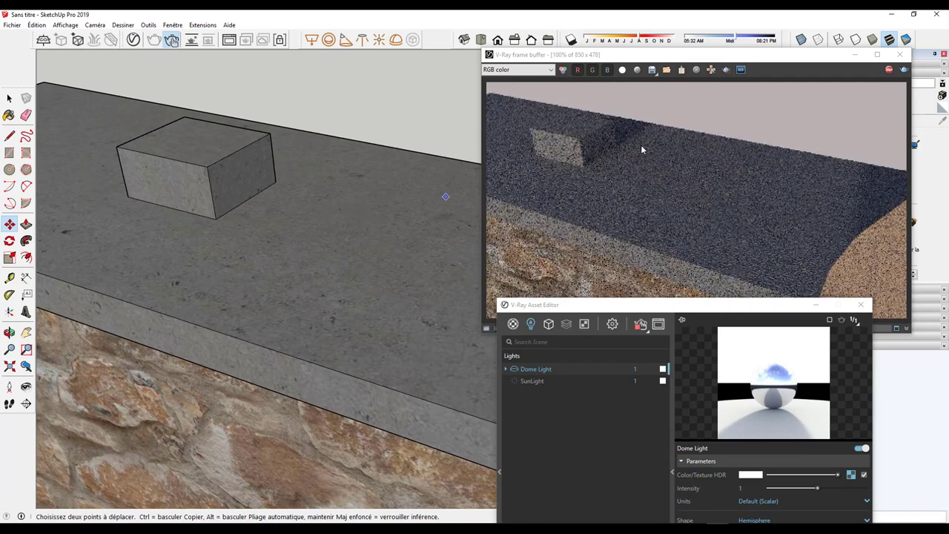
- Copy the mon hdri texture and paste it as an instance into the dome light's HDR slot
click(556, 308)
drag(550, 308, 161, 72)
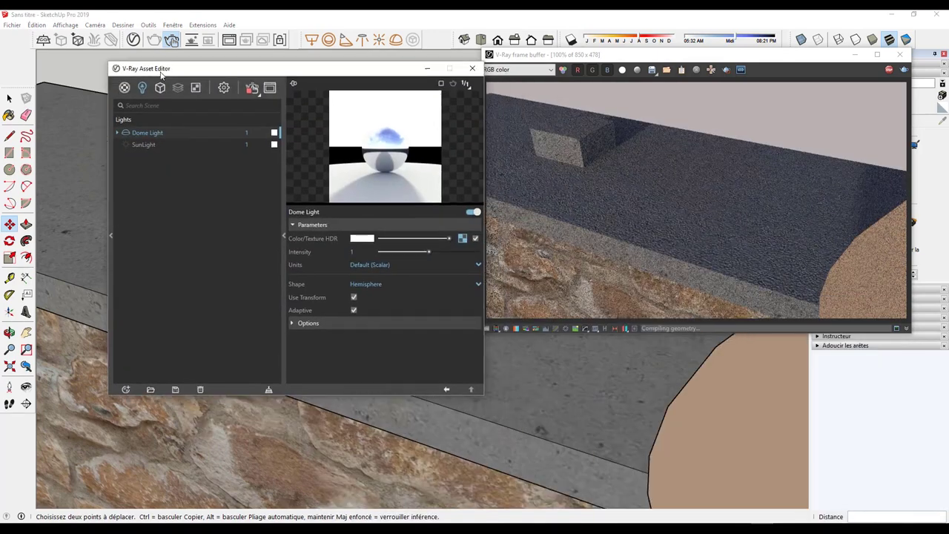
click(196, 88)
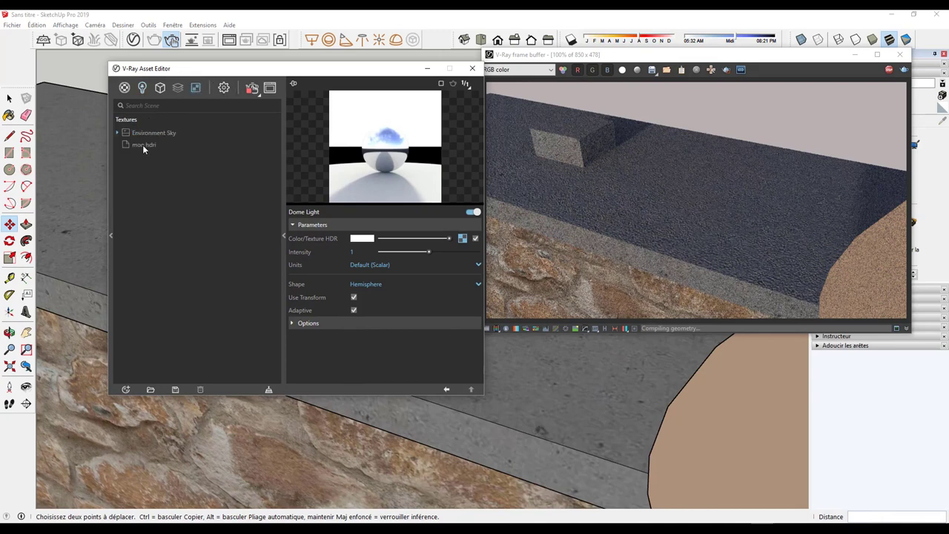
click(143, 144)
right_click(145, 143)
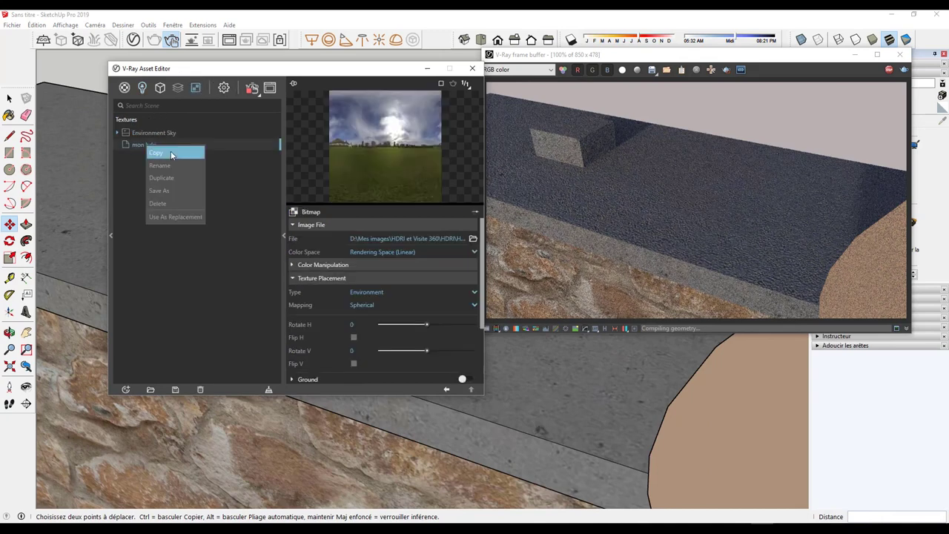
click(171, 153)
click(142, 88)
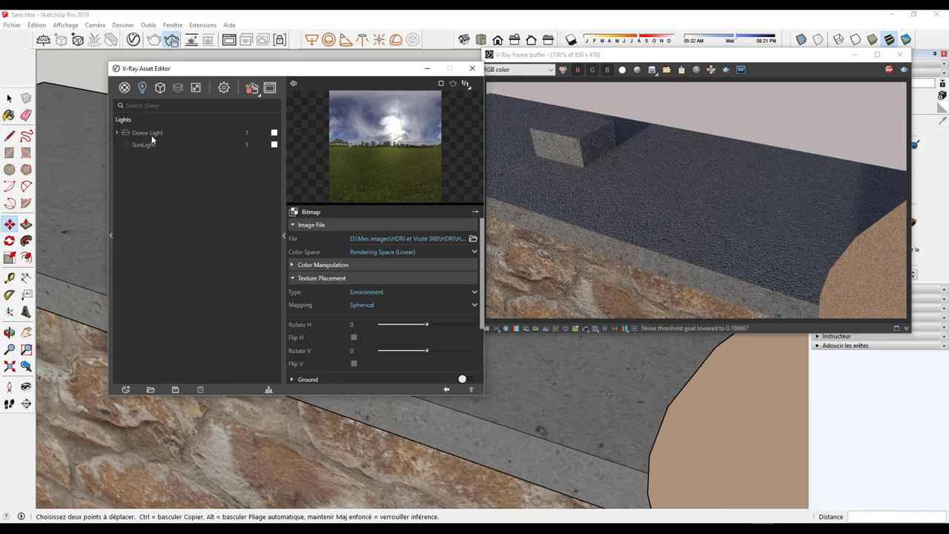
right_click(463, 239)
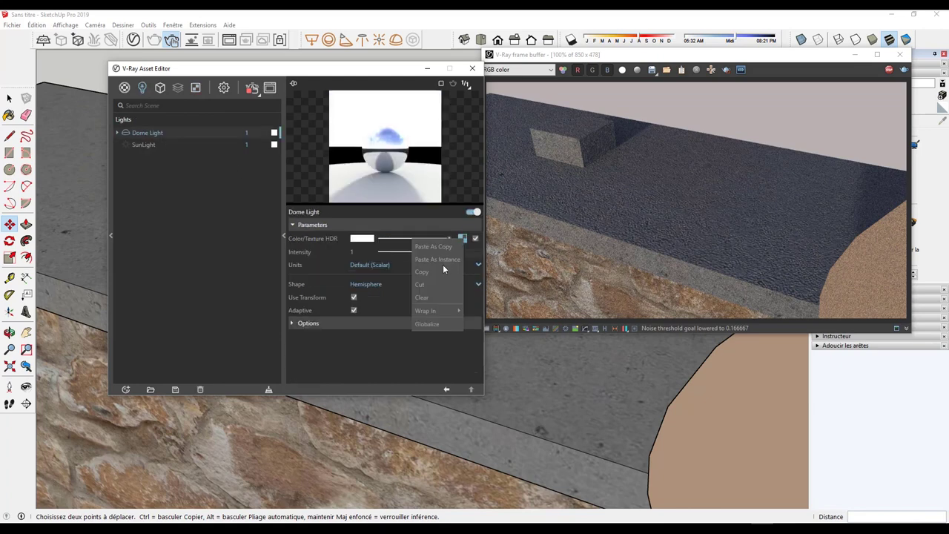
click(448, 259)
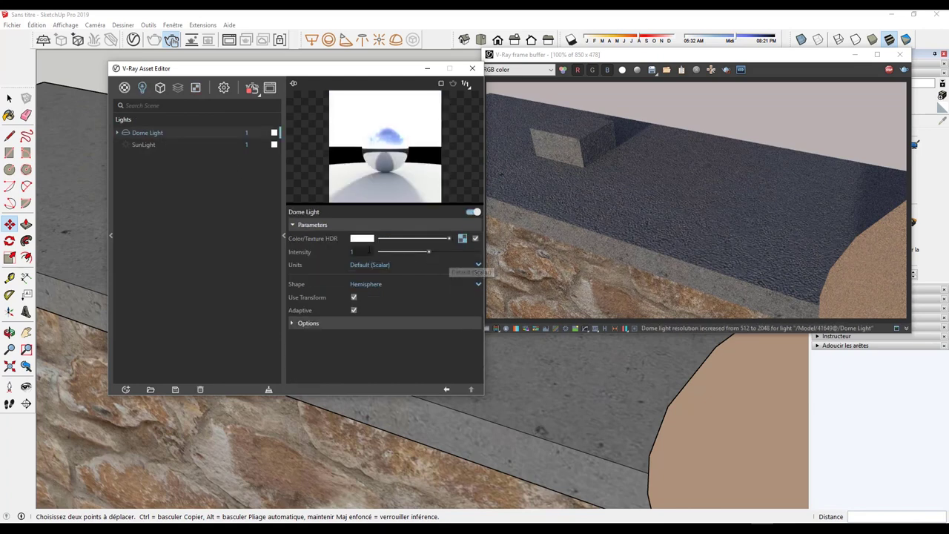
- Set the dome light intensity to 35 and its shape to Sphere
text(35)
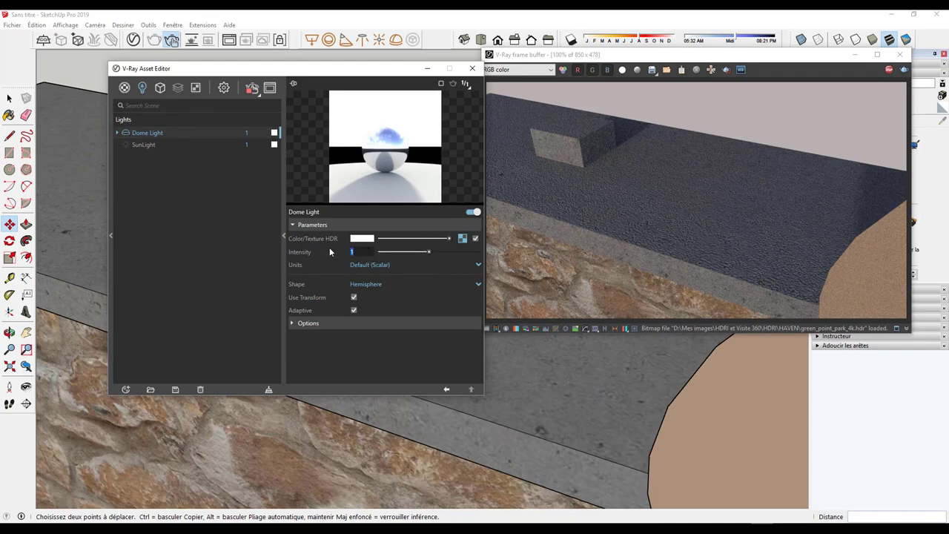
key(Return)
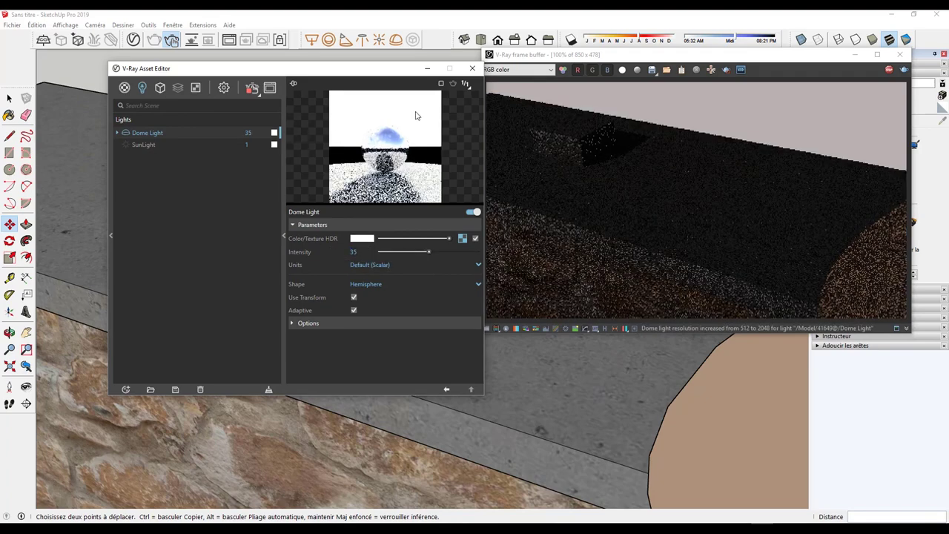
click(472, 68)
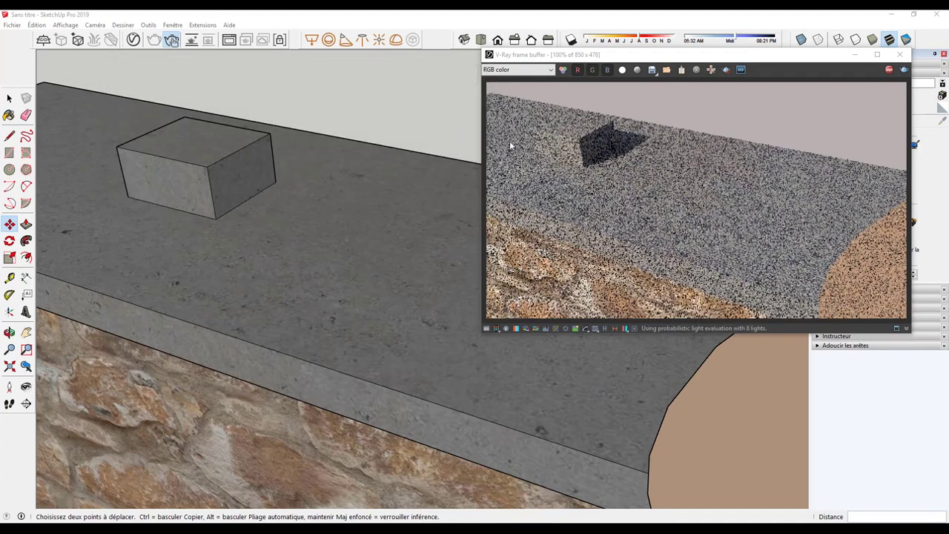
click(134, 39)
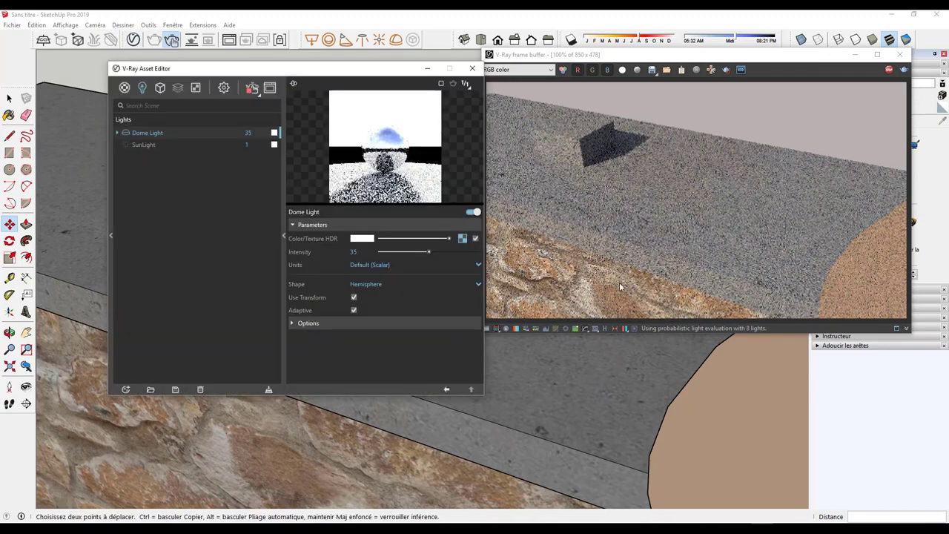
click(369, 284)
click(367, 308)
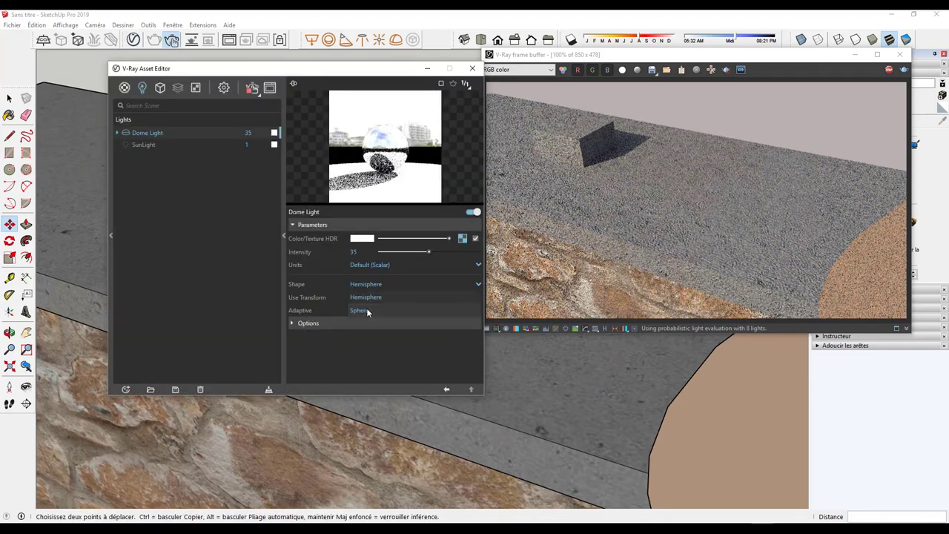
click(472, 68)
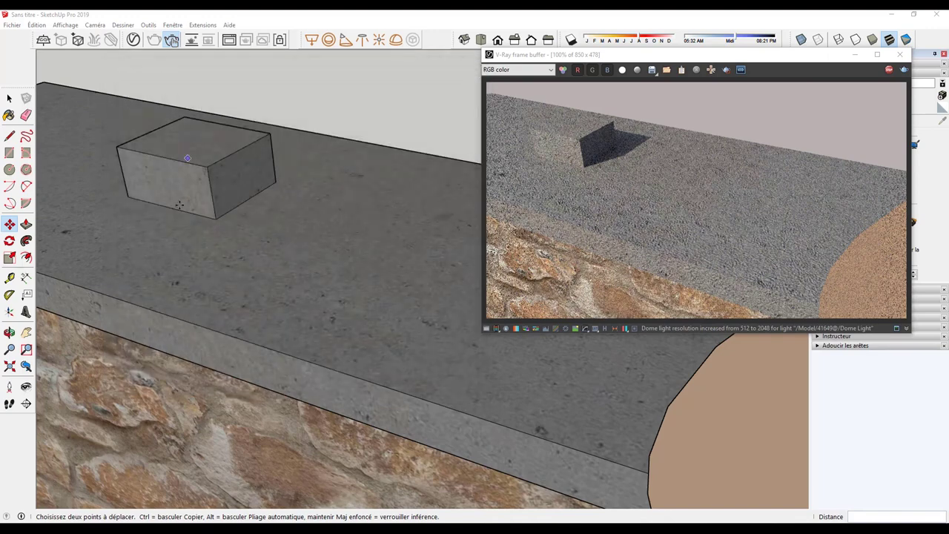
key(space)
scroll(342, 245, down, 3)
scroll(365, 302, down, 3)
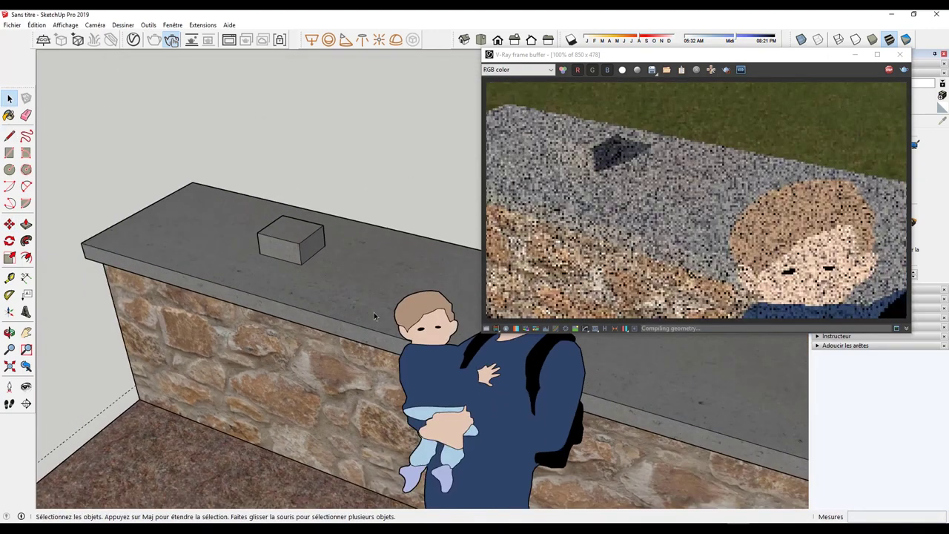
scroll(374, 315, down, 2)
middle_drag(374, 315, 352, 284)
scroll(366, 308, down, 2)
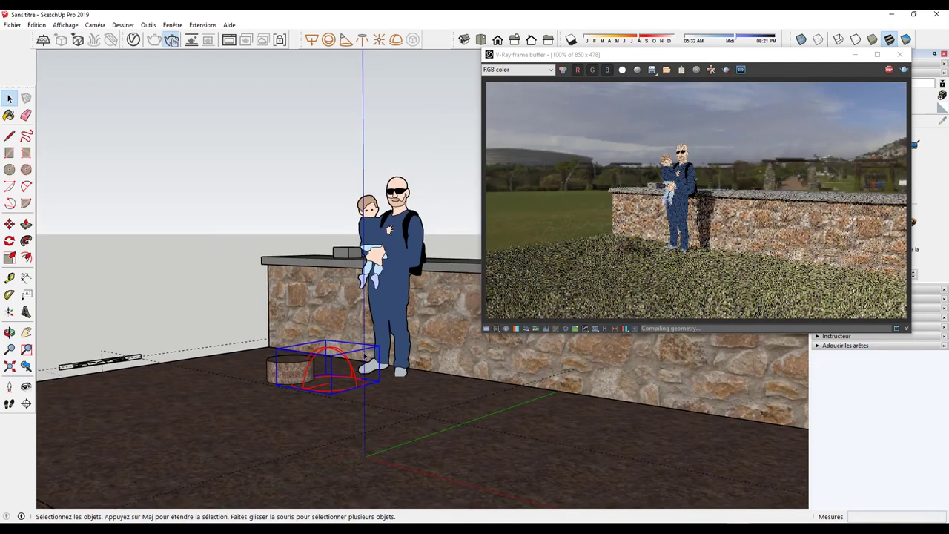
mouse_move(368, 366)
middle_down()
mouse_move(298, 332)
mouse_move(325, 304)
middle_up()
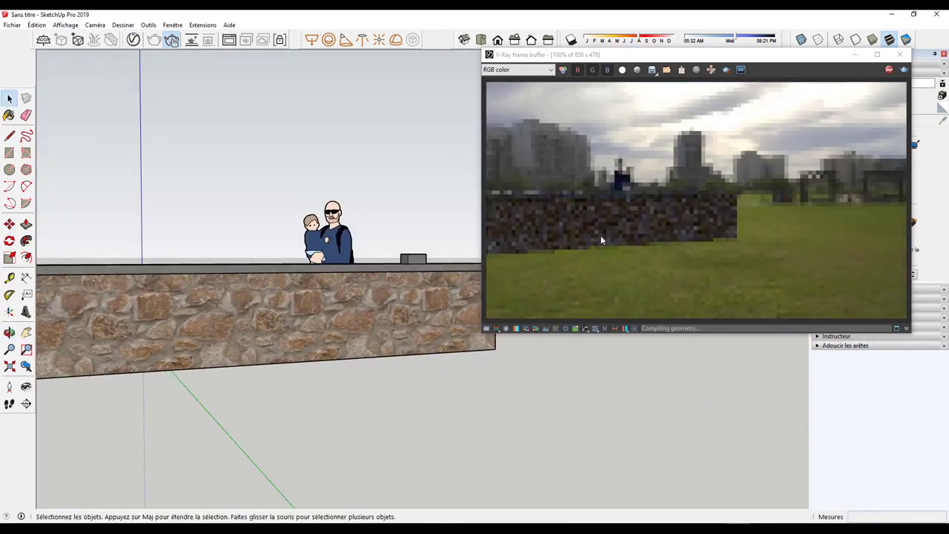
middle_drag(485, 208, 275, 222)
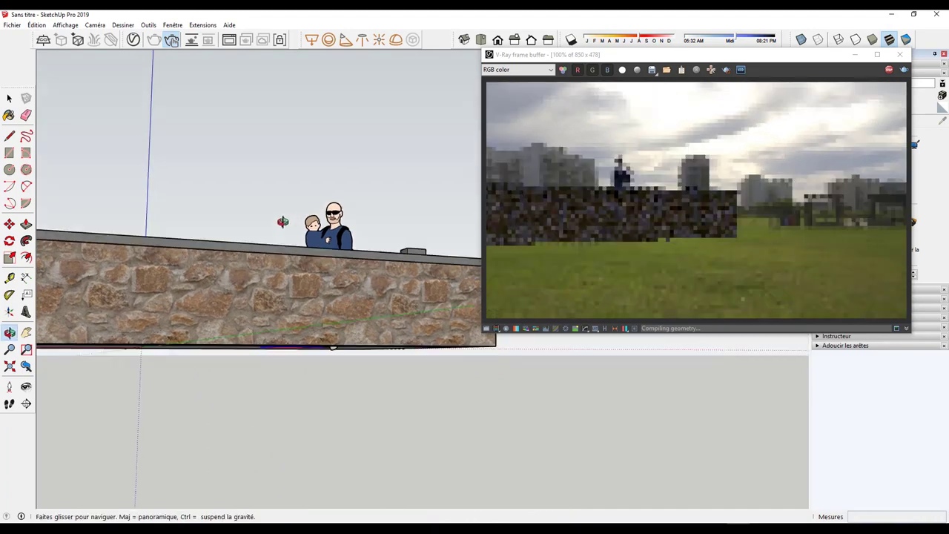
middle_drag(663, 123, 638, 102)
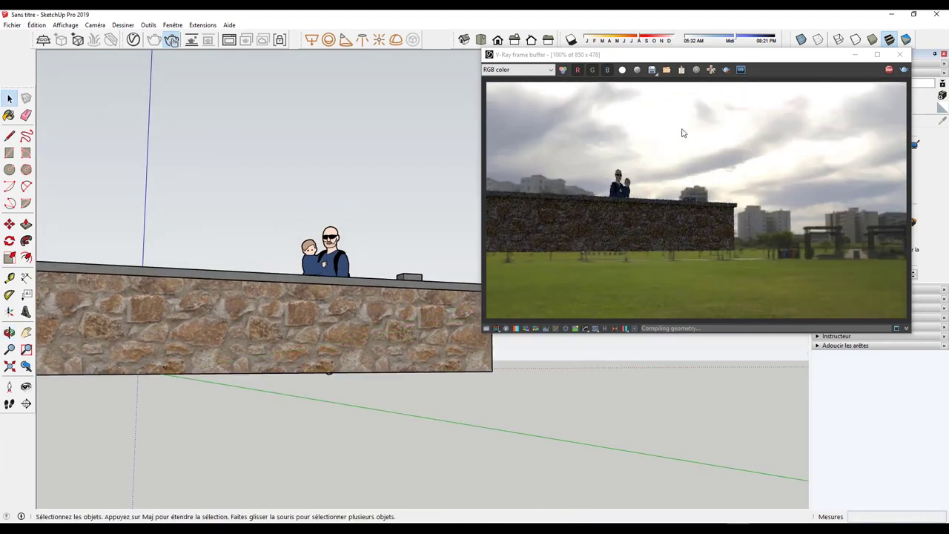
mouse_move(530, 350)
middle_down()
mouse_move(522, 412)
mouse_move(311, 245)
middle_up()
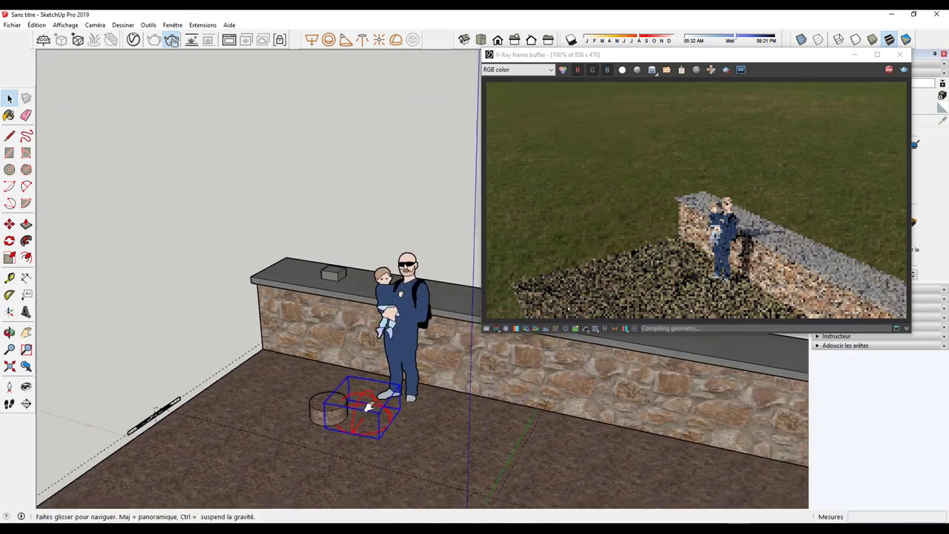
scroll(282, 233, up, 2)
scroll(275, 230, up, 3)
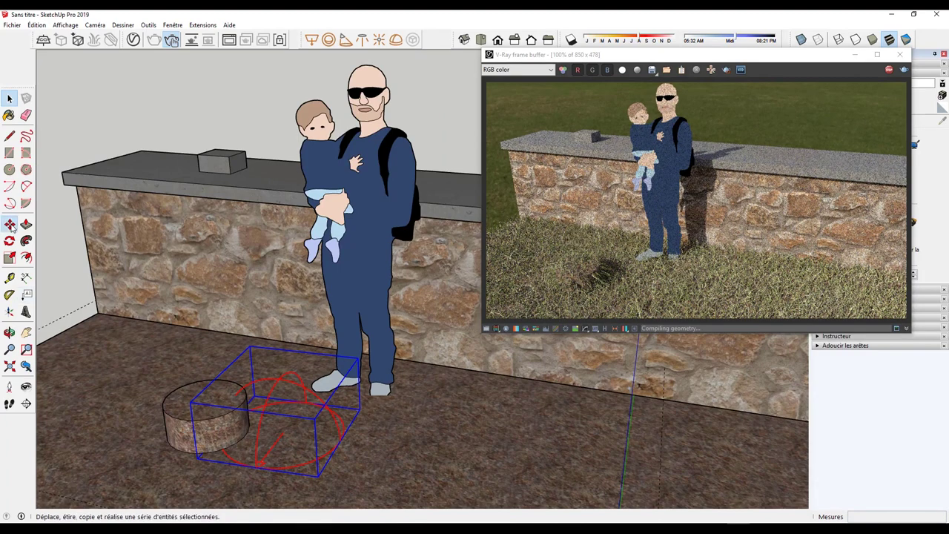
- Rotate the dome light by -90 degrees, then bring up the V-Ray Asset Editor
click(9, 224)
click(230, 375)
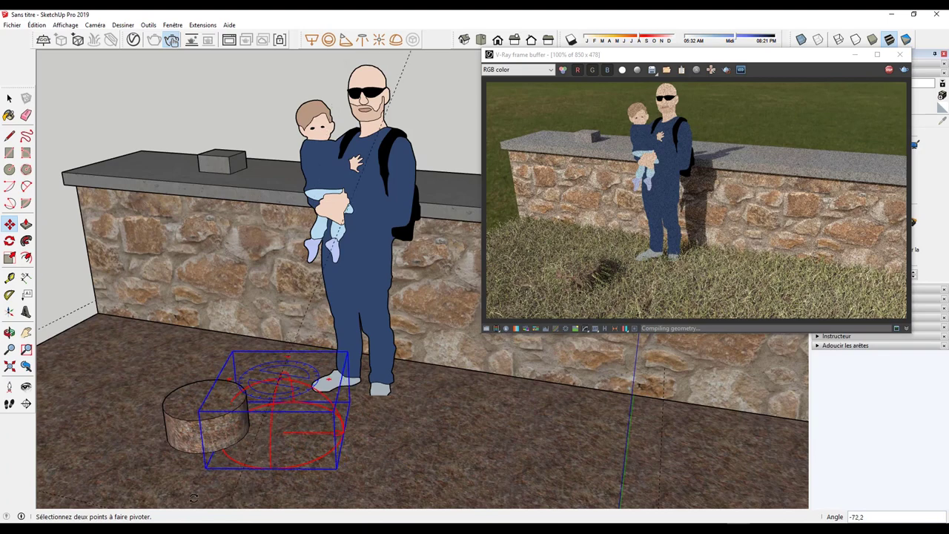
click(293, 443)
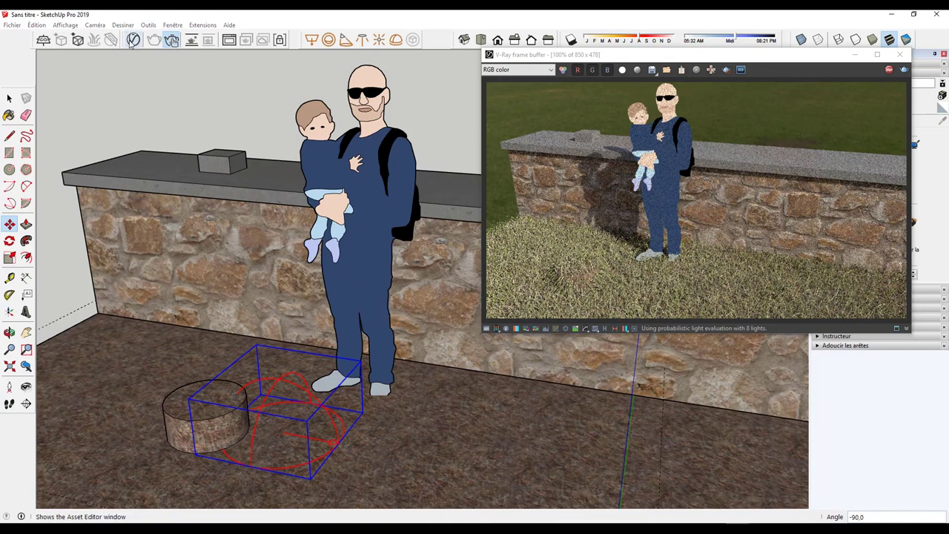
click(135, 39)
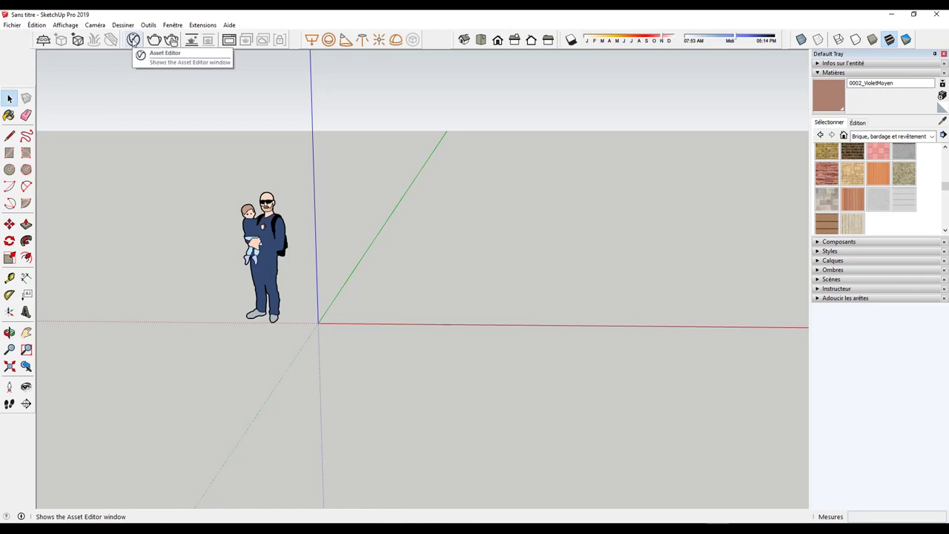
- Bring up the V-Ray Asset Editor showing Medium quality, 800×450 render settings
click(134, 39)
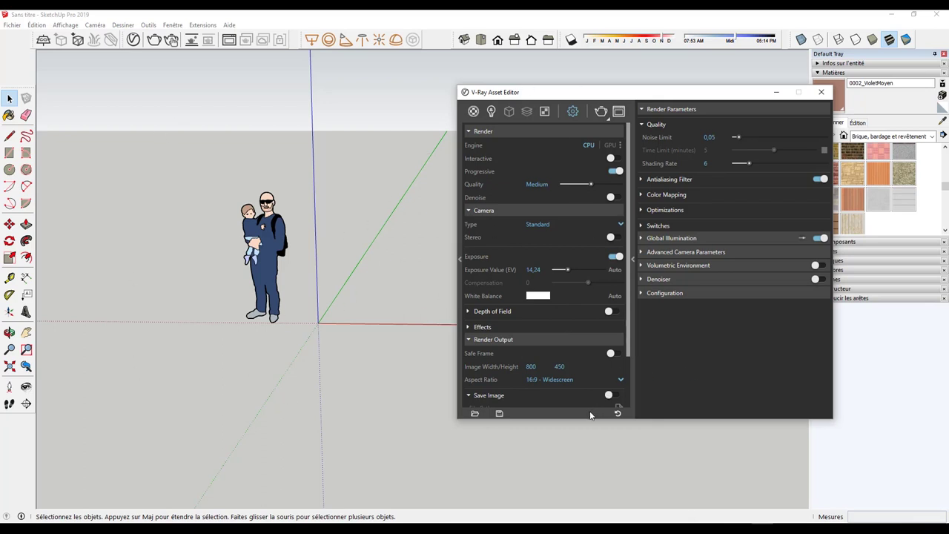
- Draw a large ground rectangle under the figure and reverse its face
click(9, 152)
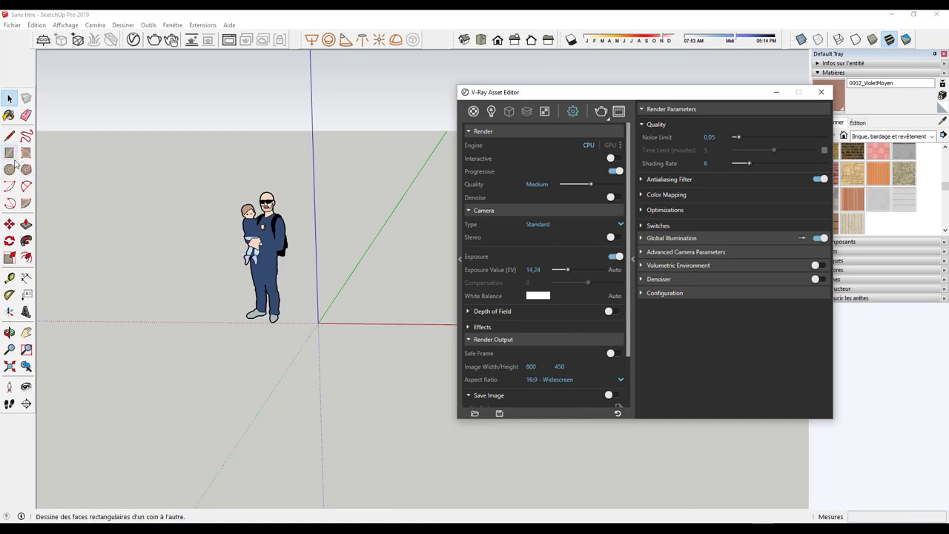
middle_drag(148, 223, 195, 226)
click(104, 140)
click(427, 476)
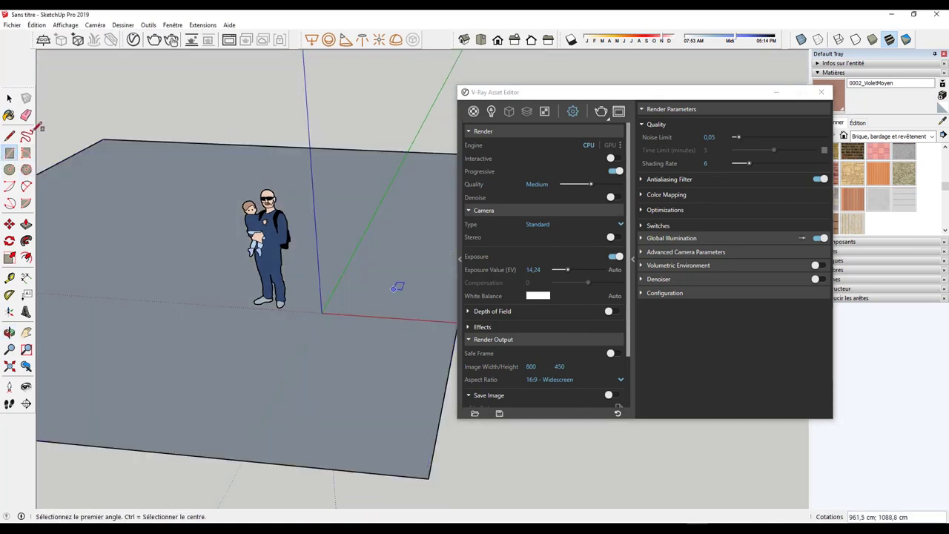
click(9, 98)
right_click(171, 238)
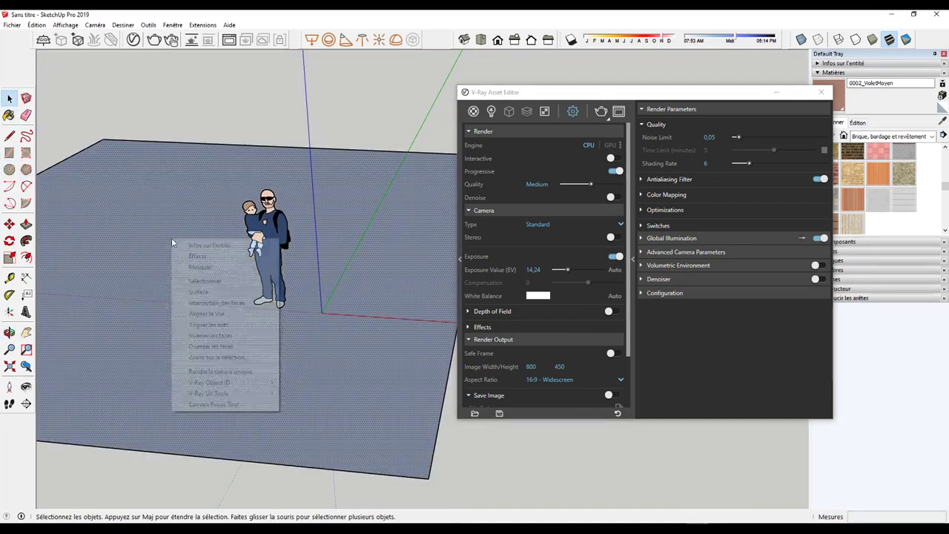
click(210, 336)
- Paint the ground face with the Revêtement métal rouillé material
click(846, 233)
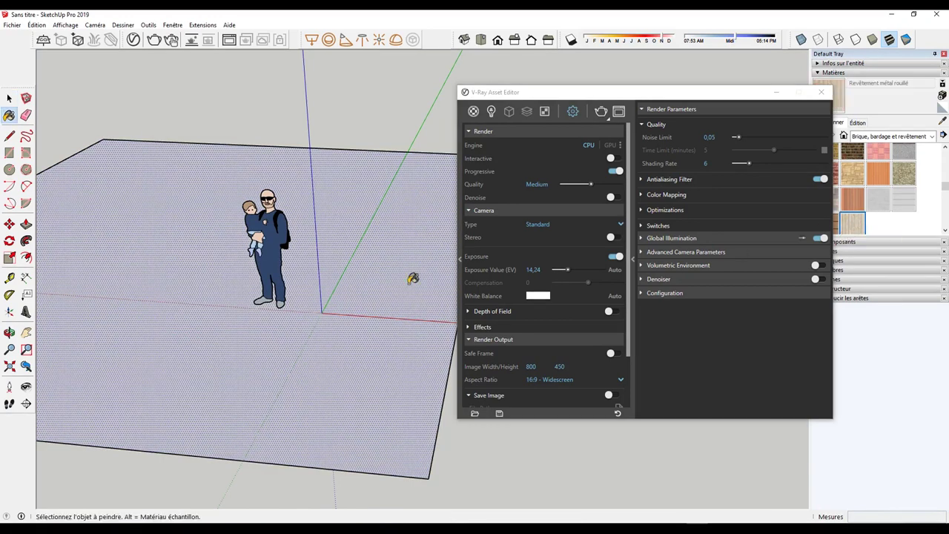
click(413, 276)
click(9, 99)
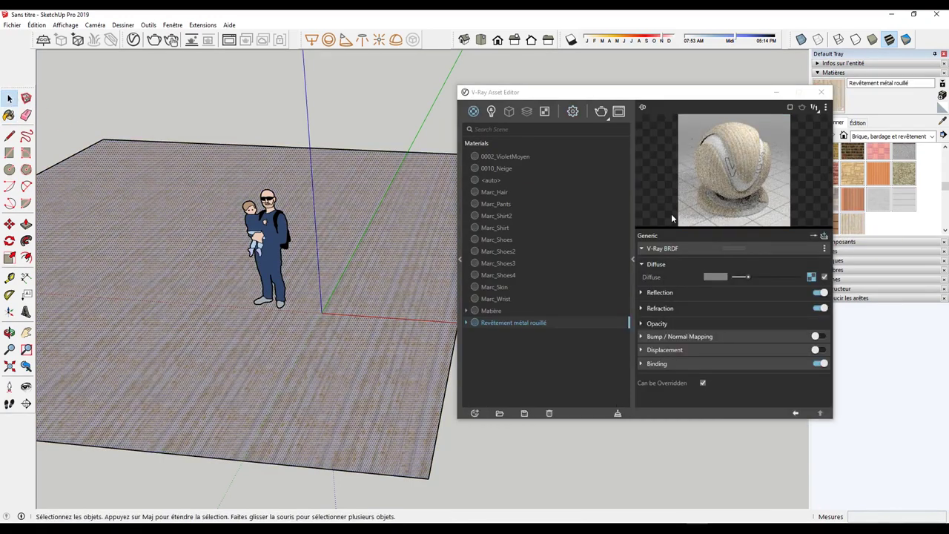
click(609, 123)
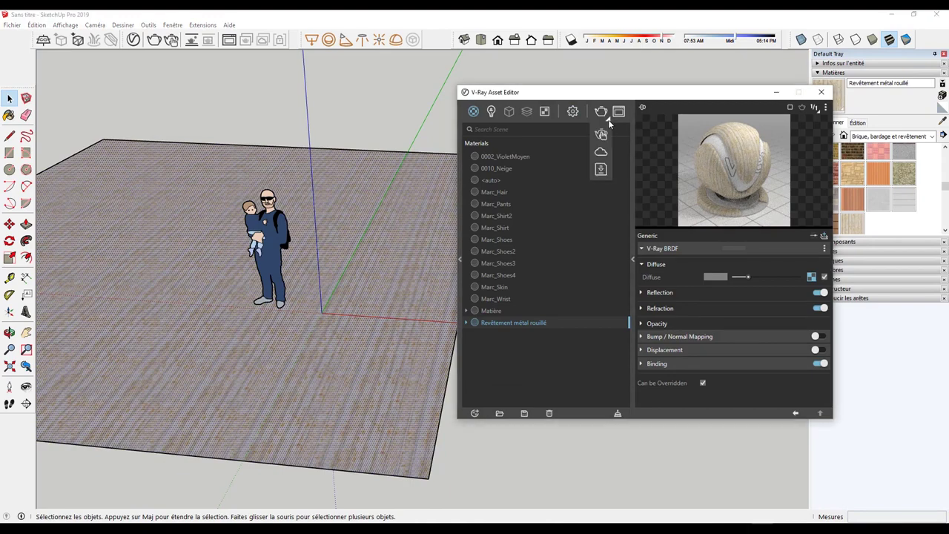
click(602, 134)
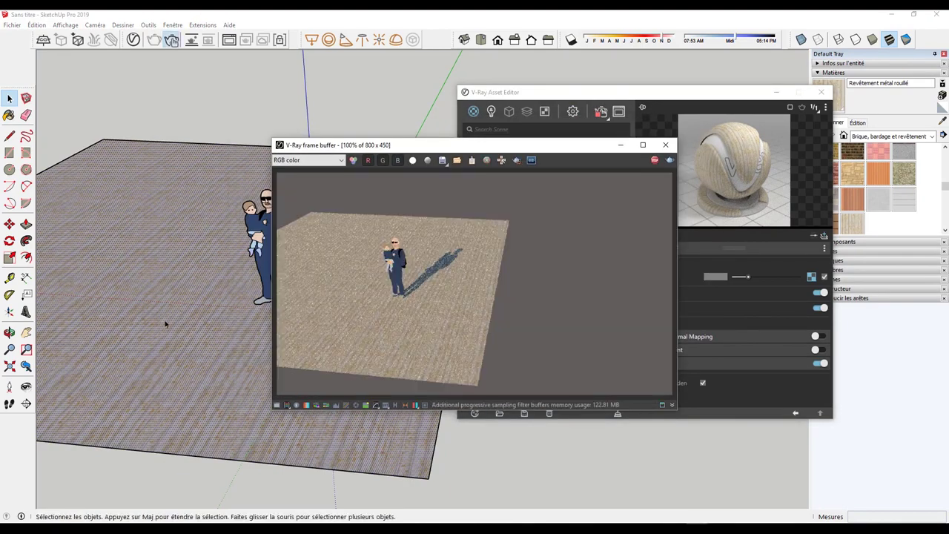
key(o)
drag(170, 281, 179, 274)
key(space)
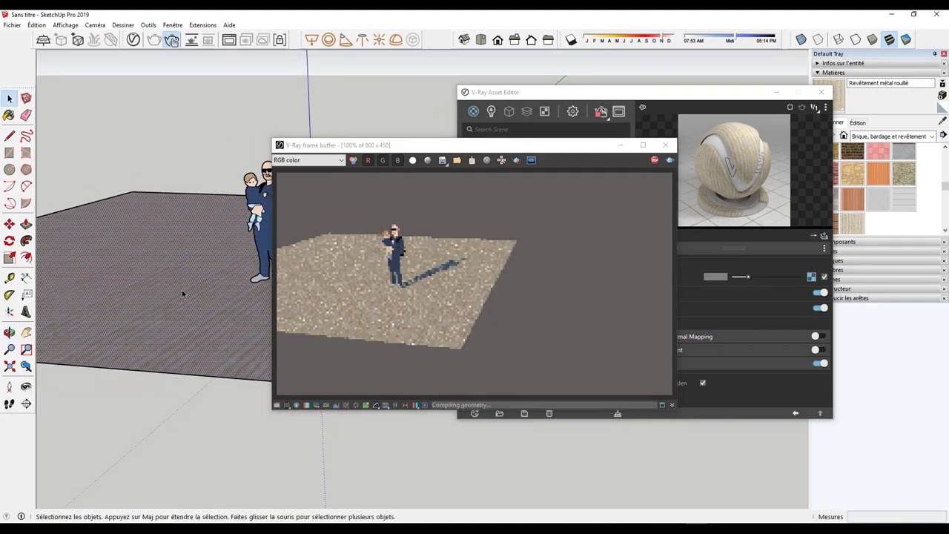
middle_drag(182, 290, 176, 292)
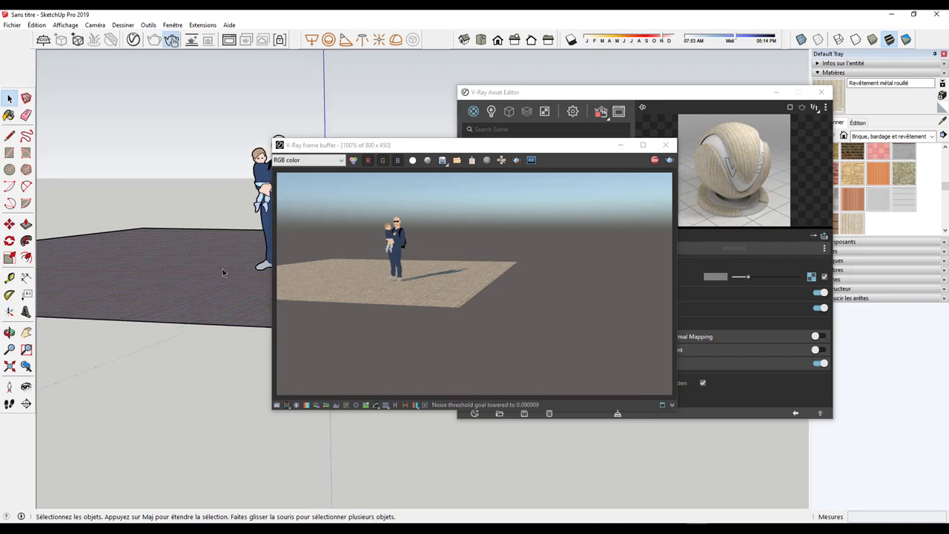
scroll(222, 269, up, 5)
mouse_move(223, 268)
middle_down()
mouse_move(120, 313)
mouse_move(204, 353)
middle_up()
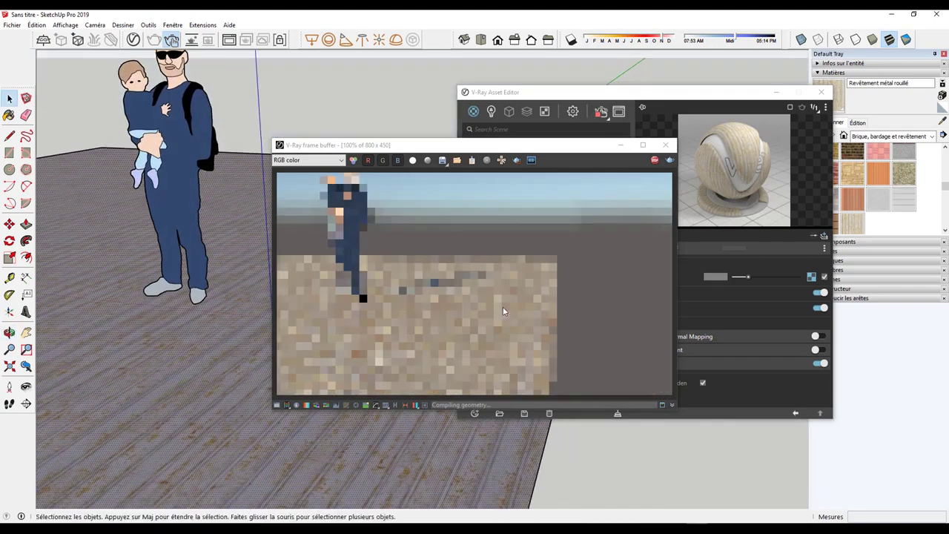
click(667, 159)
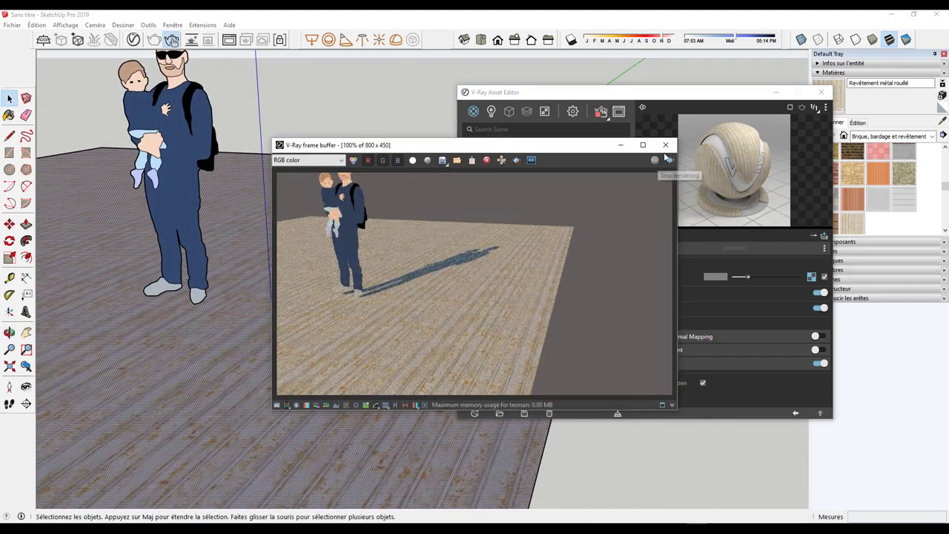
click(665, 145)
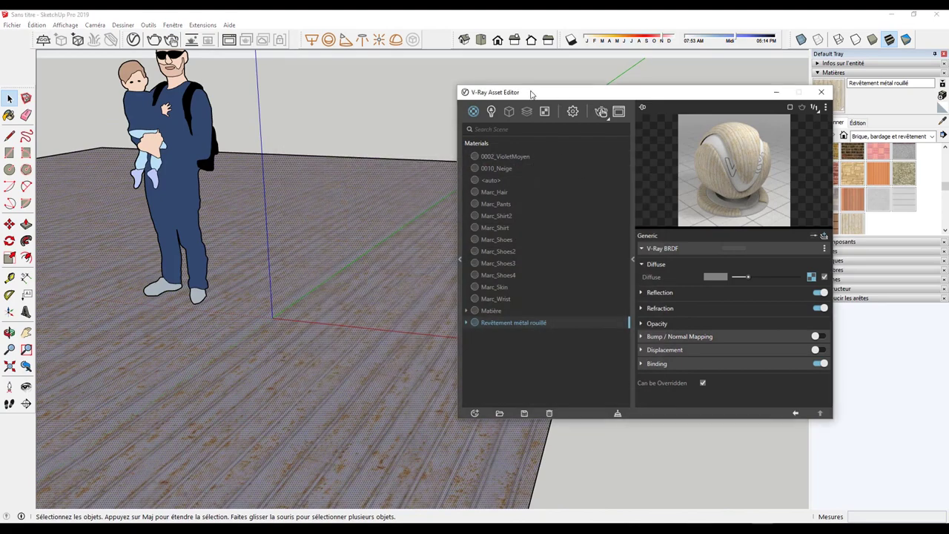
- In the render settings, collapse Render Output and Camera and expand Environment
drag(534, 93, 460, 56)
click(498, 75)
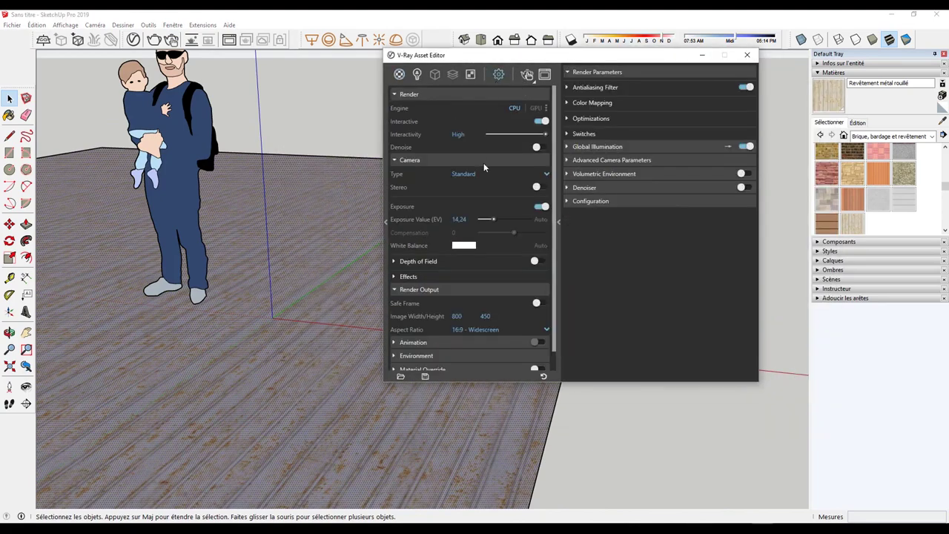
click(422, 290)
click(411, 161)
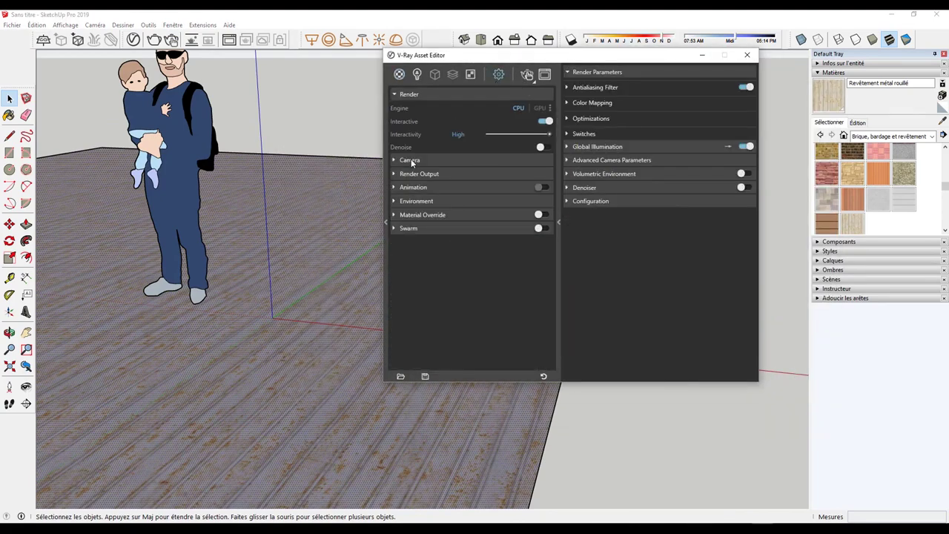
click(415, 202)
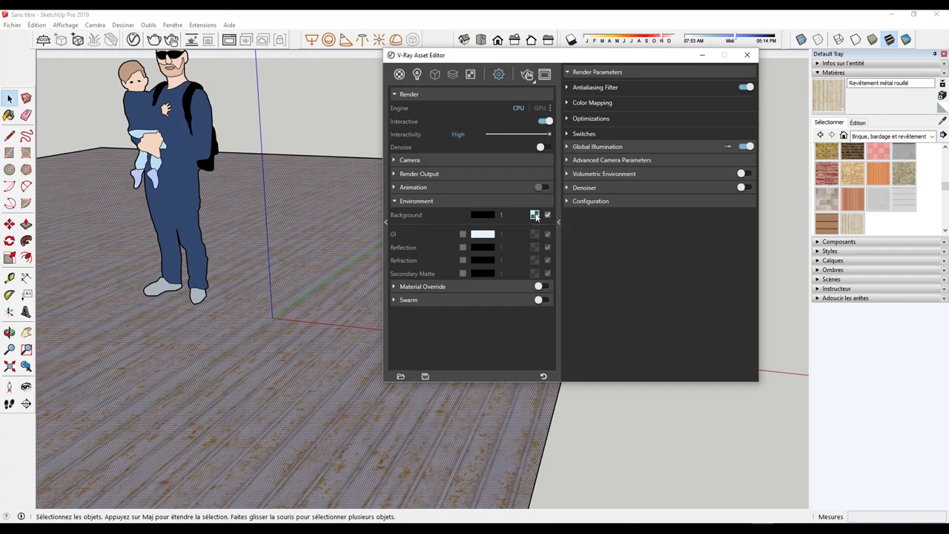
- Create a new Generic material and select it in the Materials list
click(472, 75)
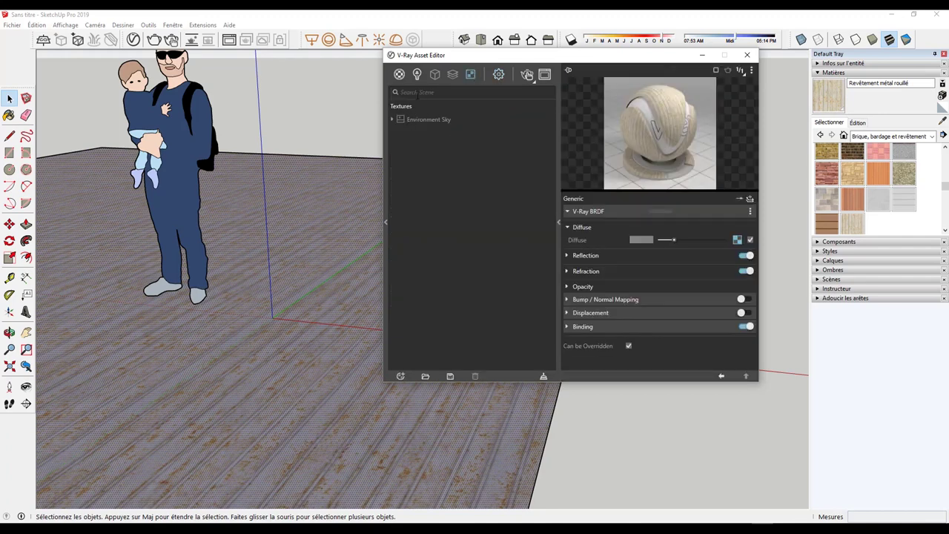
click(399, 75)
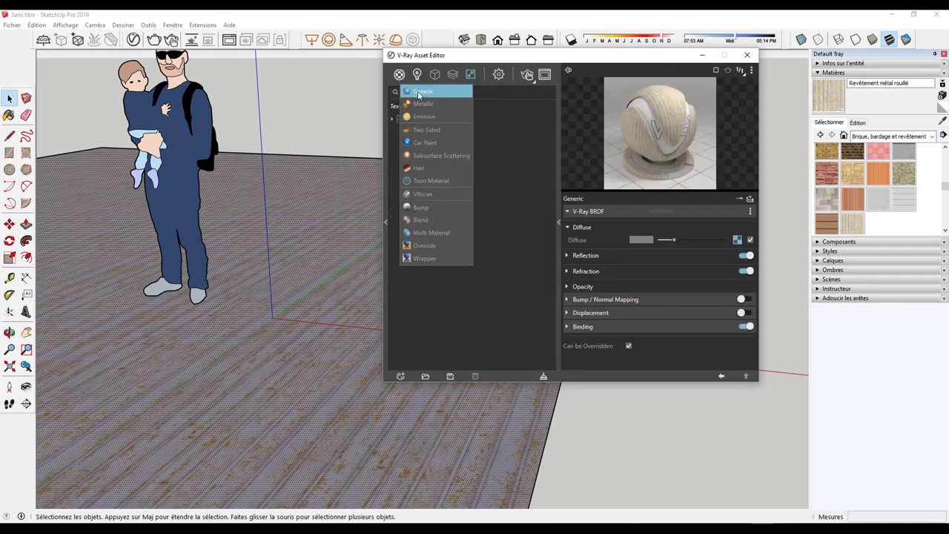
click(495, 154)
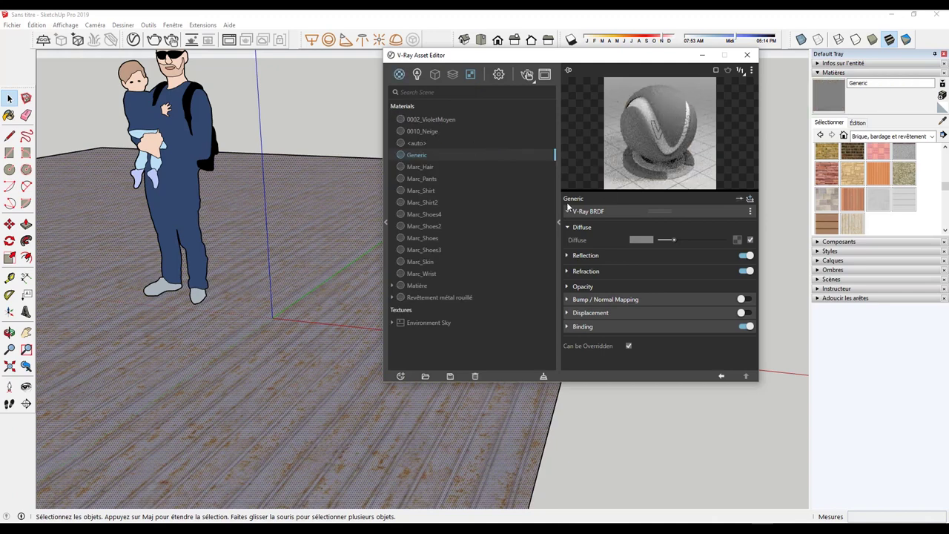
- Add a Bitmap texture using red_hill_curve_4k from D:\Mes images\HDRI et Visite 360\HDRI\HAVEN
click(470, 75)
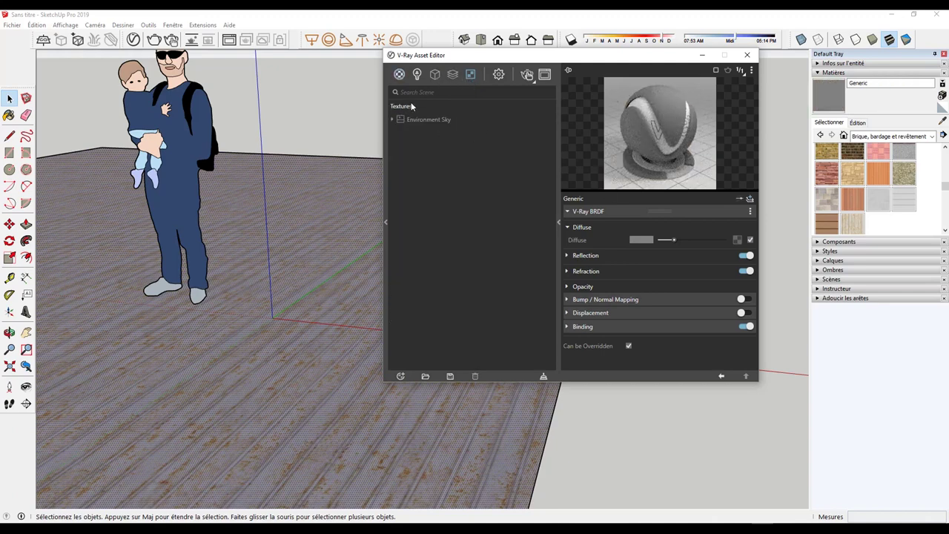
click(472, 77)
click(493, 93)
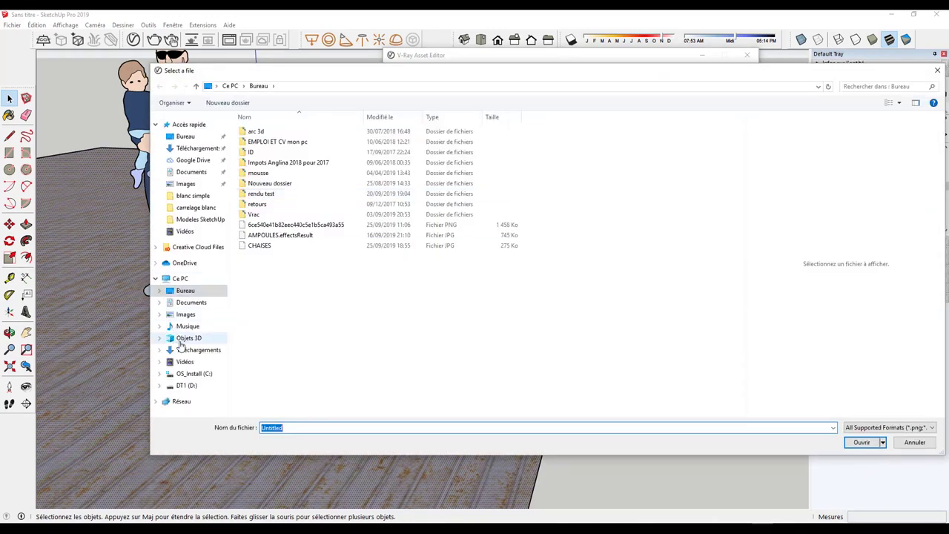
click(190, 386)
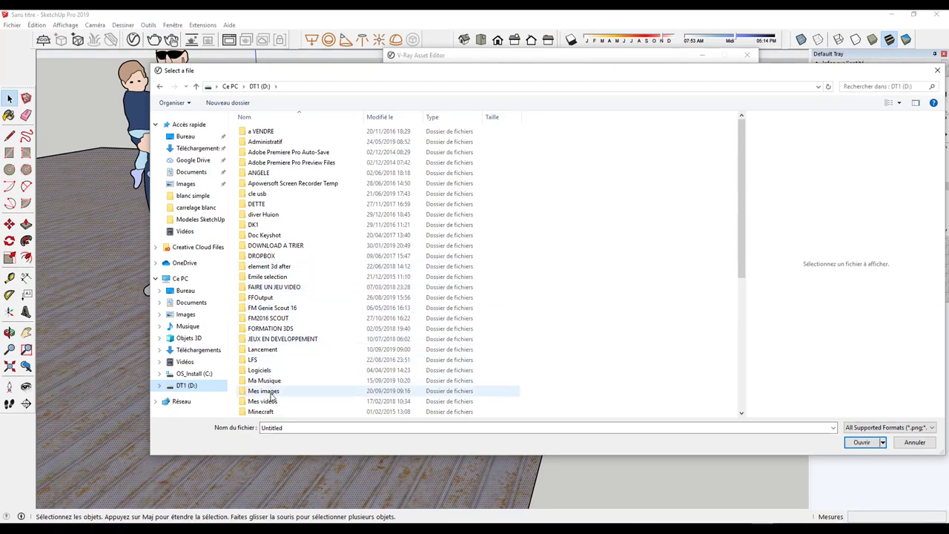
double_click(271, 392)
double_click(265, 317)
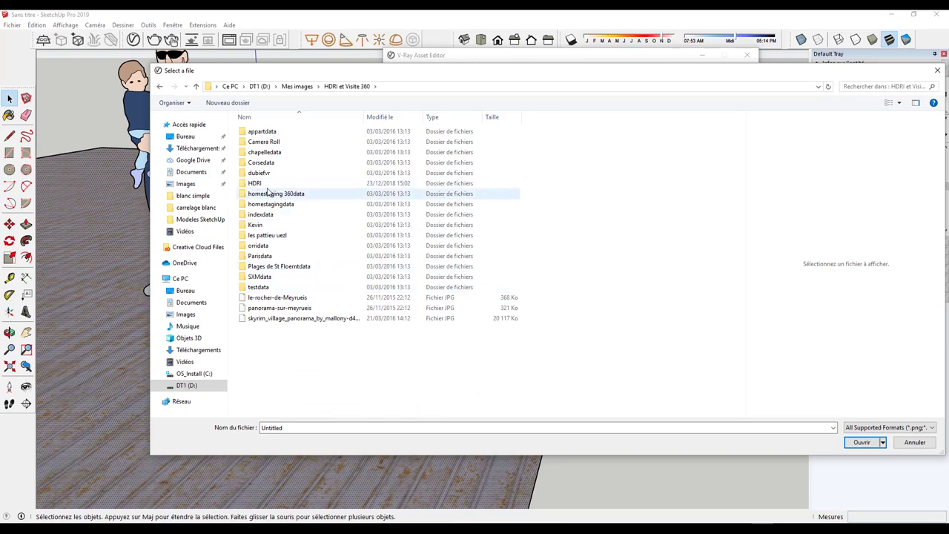
double_click(255, 183)
scroll(475, 368, down, 3)
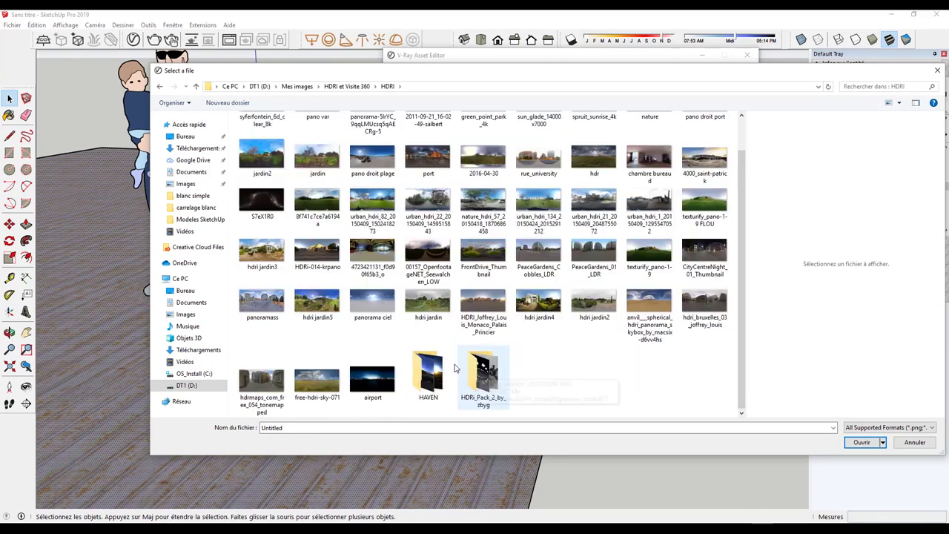
double_click(434, 371)
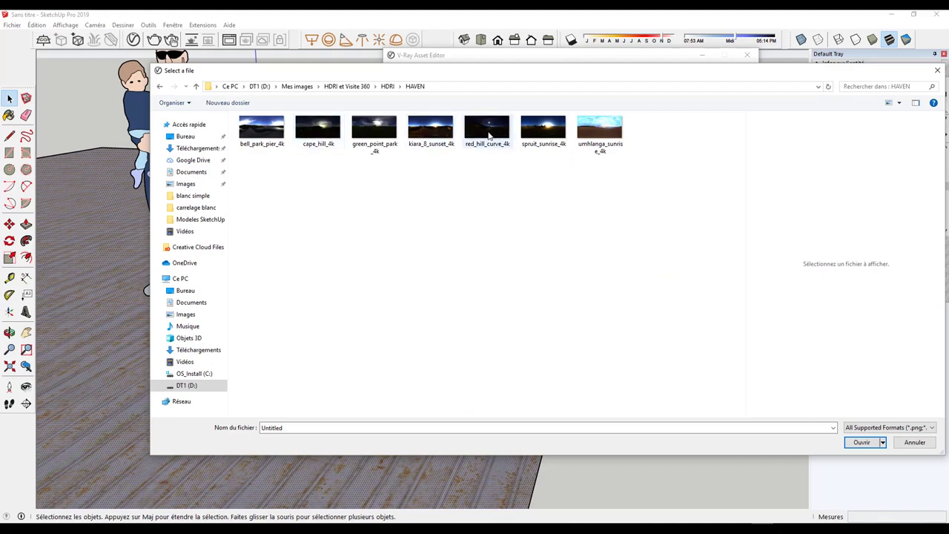
click(489, 133)
click(864, 443)
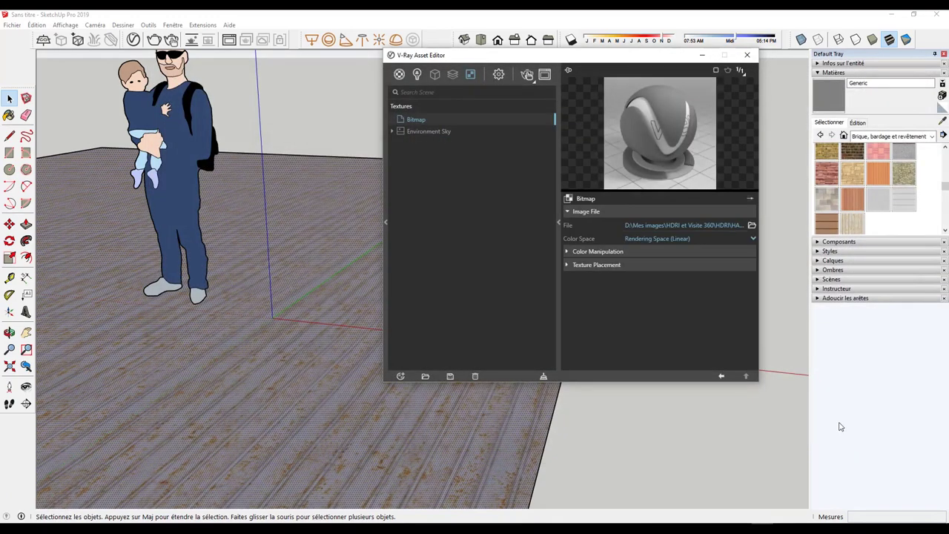
- Set the HDRI bitmap's placement type to Environment and copy the texture
click(640, 267)
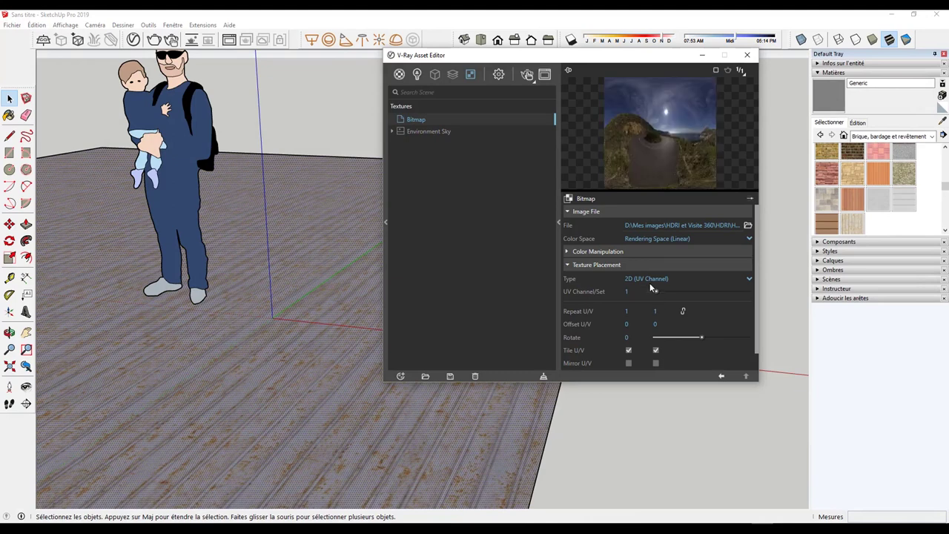
click(646, 283)
click(645, 304)
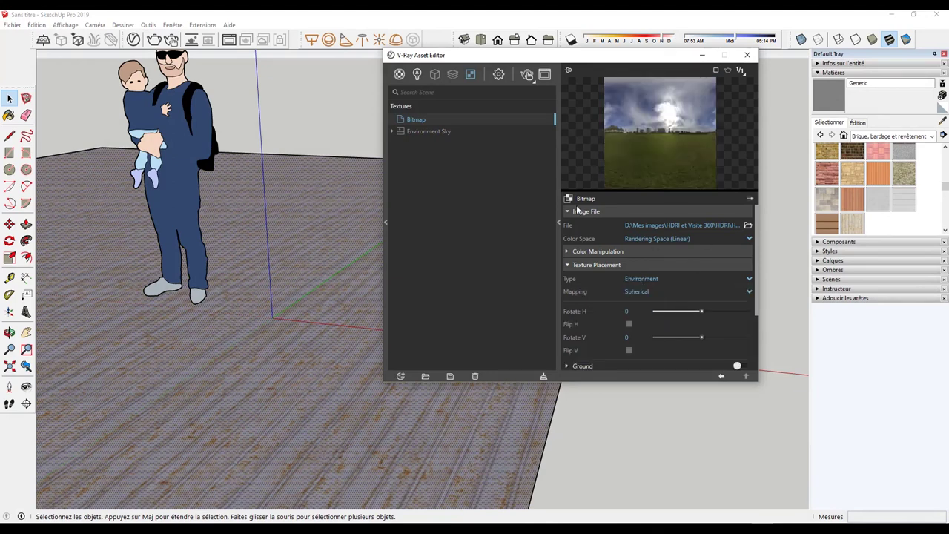
right_click(418, 120)
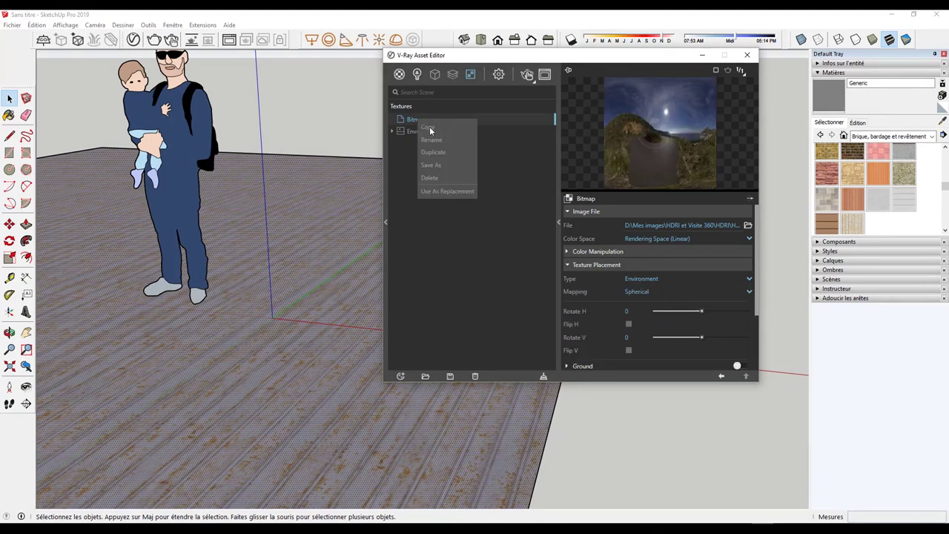
- Paste the HDRI into the Background, GI and Reflection environment slots
click(499, 74)
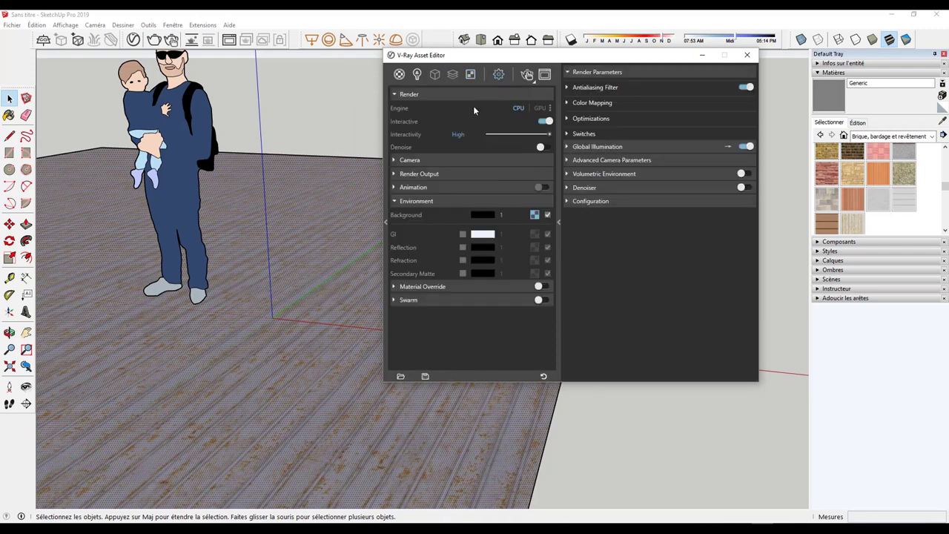
click(536, 215)
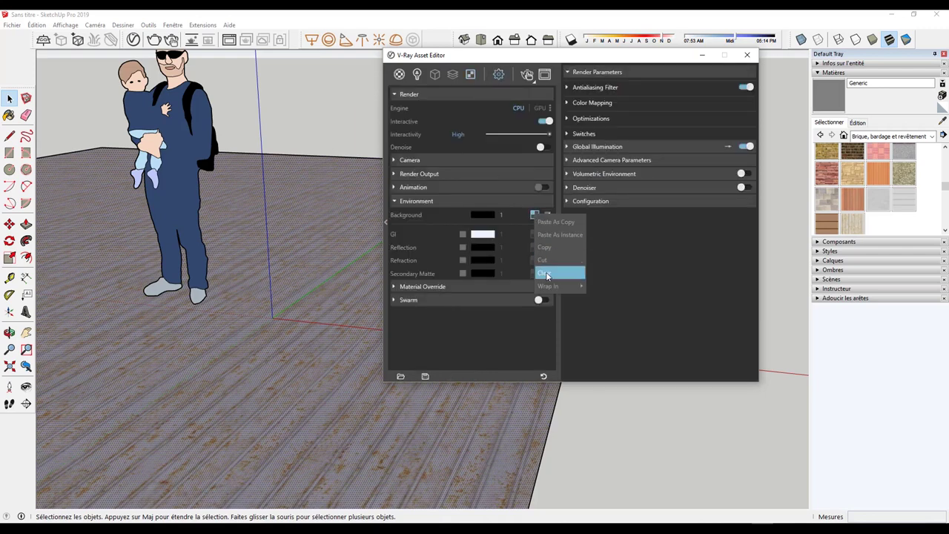
click(550, 236)
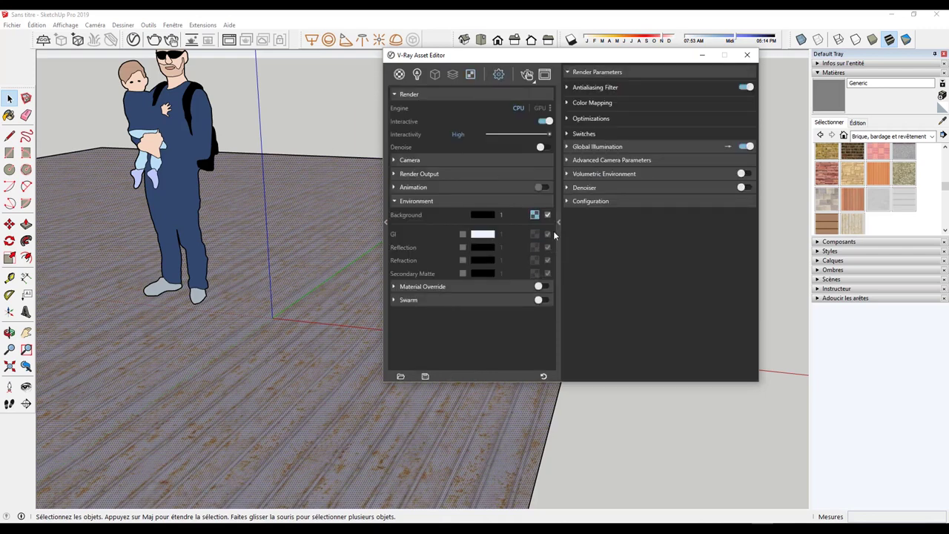
click(465, 235)
click(535, 236)
click(547, 260)
click(464, 247)
click(534, 248)
click(550, 269)
- Set the environment intensities to 35 and start a render
text(5)
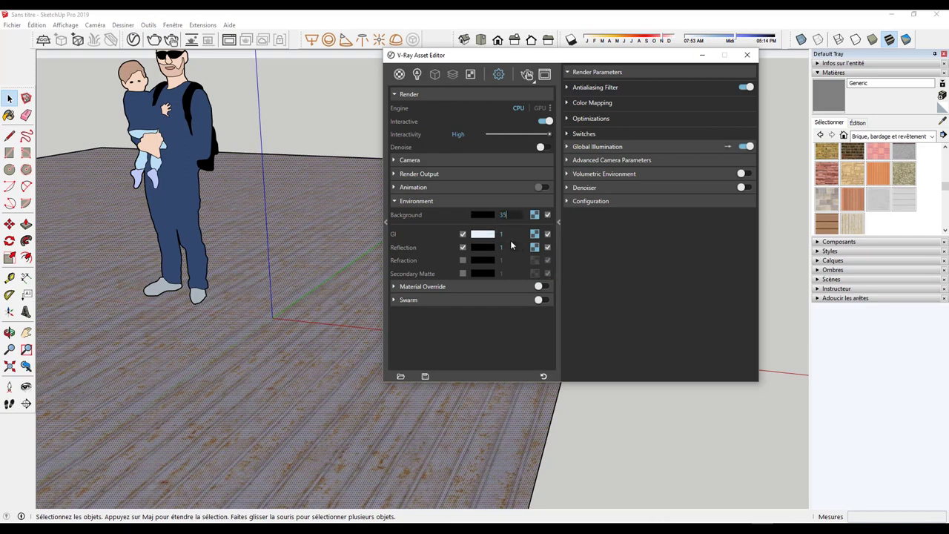
key(Return)
click(508, 248)
text(35)
click(527, 76)
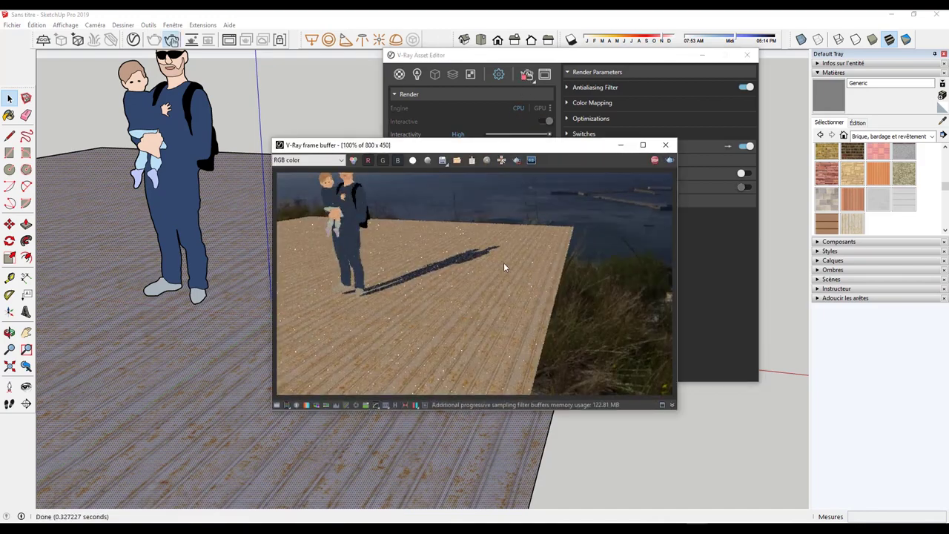
- Turn off the sun light in the scene's lights
click(417, 74)
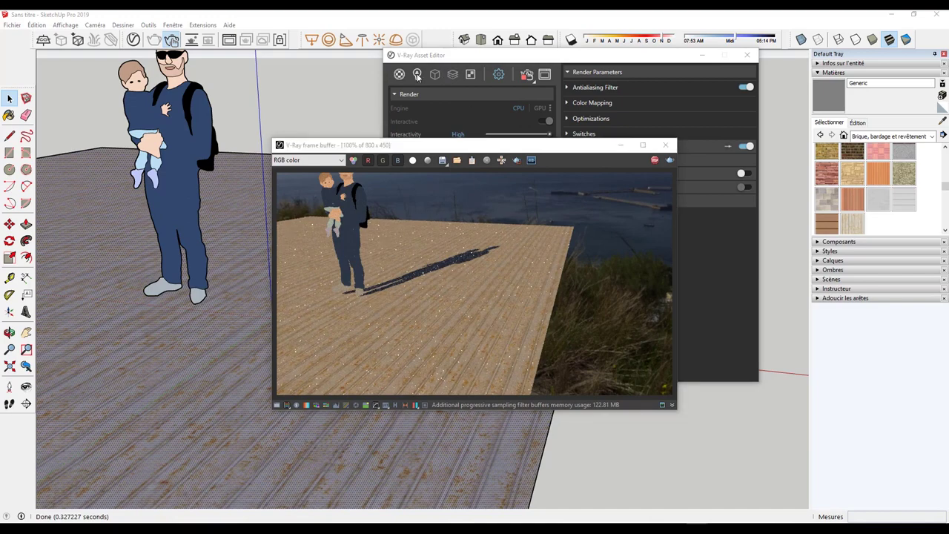
click(401, 120)
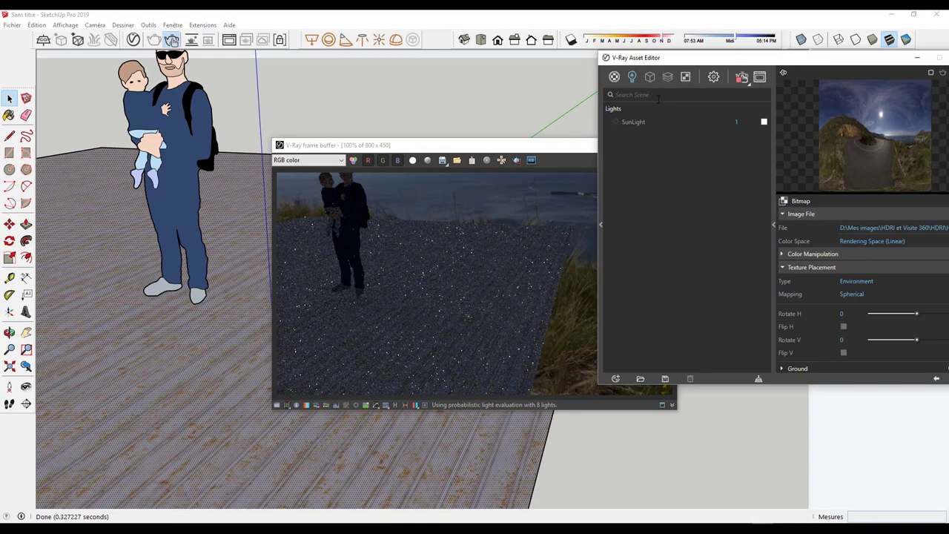
click(713, 76)
drag(730, 59, 667, 53)
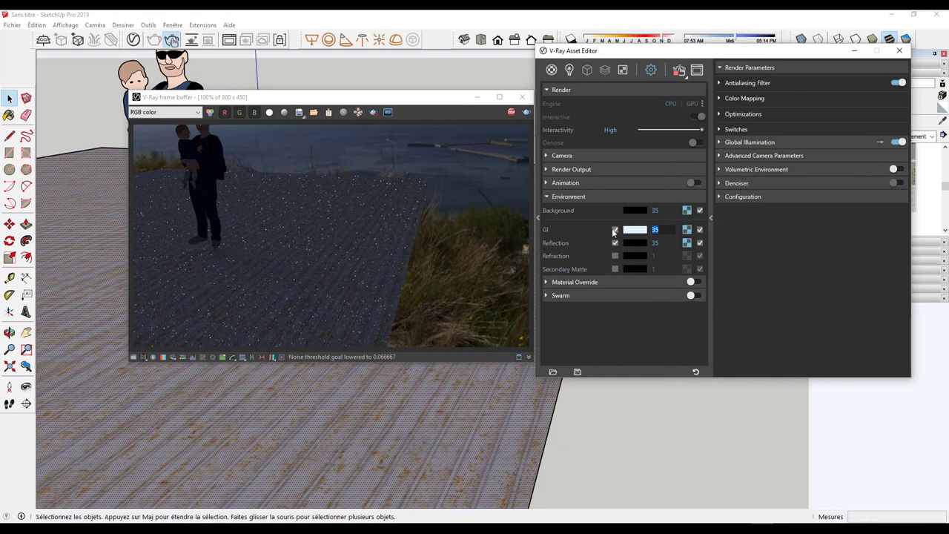
- Raise the GI environment intensity to 70 and restart the render
text(70)
key(Return)
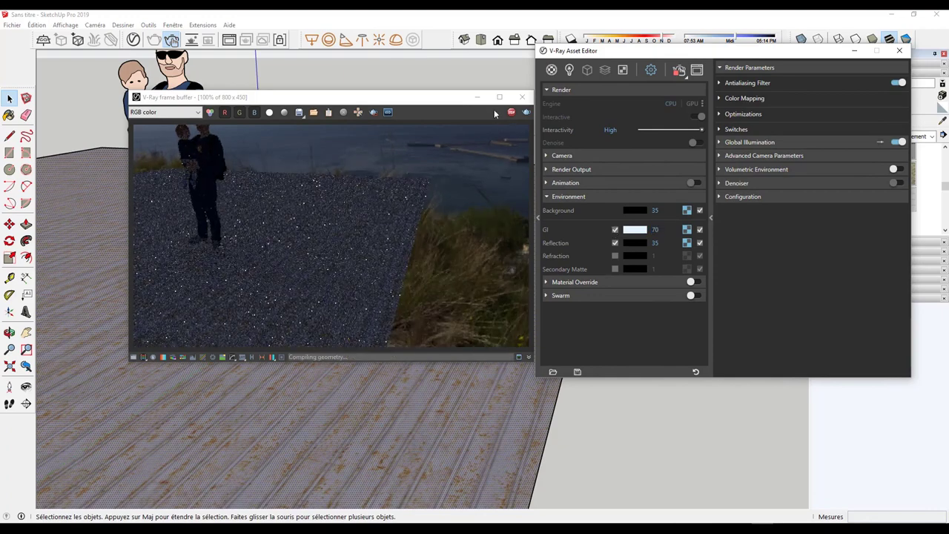
click(510, 112)
click(525, 112)
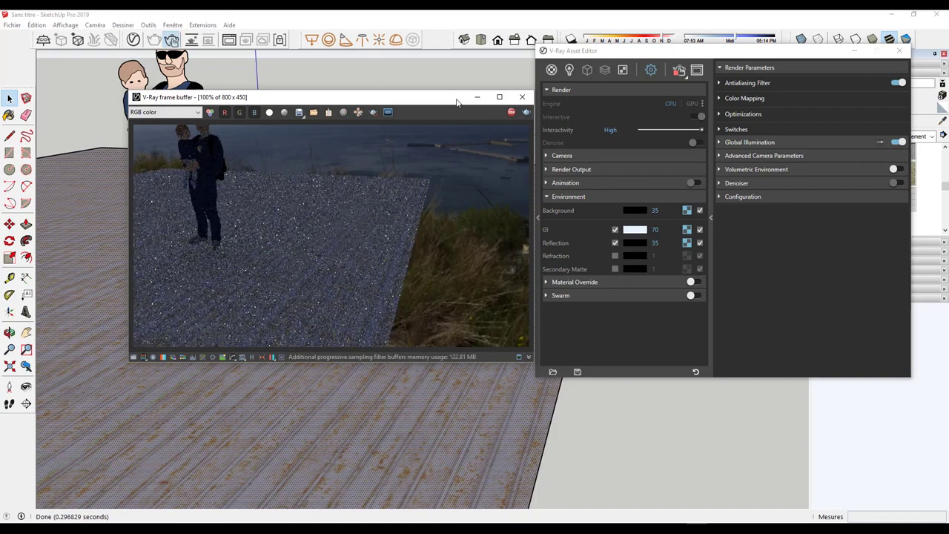
- Raise the GI environment intensity to 150 and restart the interactive render
drag(457, 97, 435, 94)
double_click(654, 229)
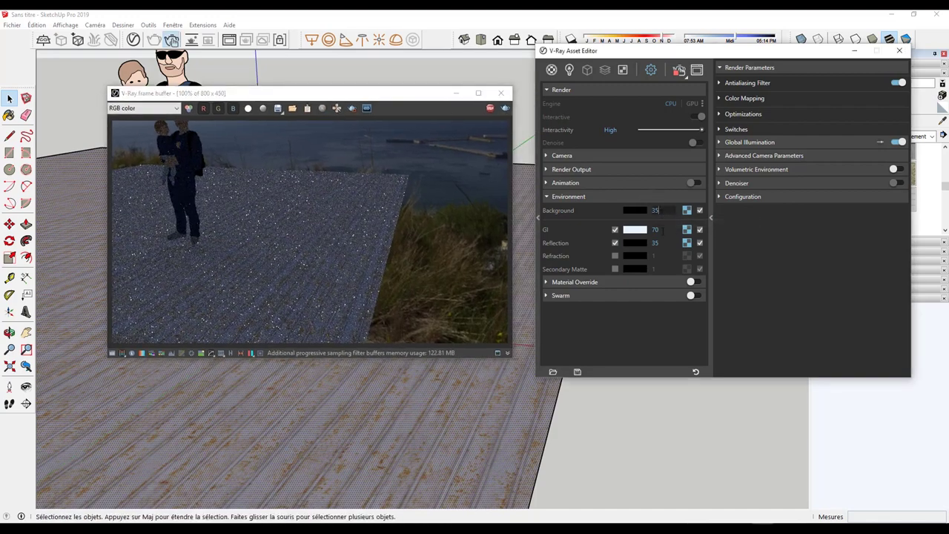
text(150)
key(Return)
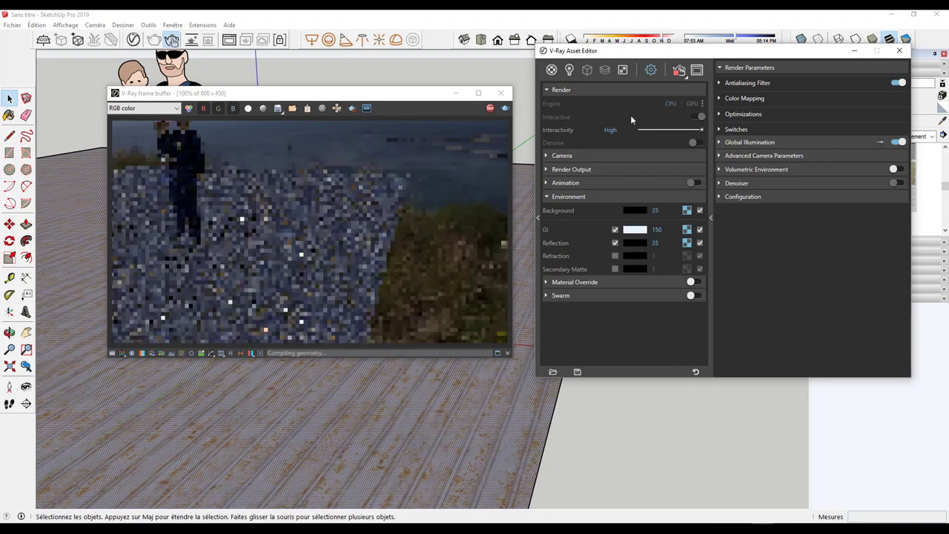
click(680, 70)
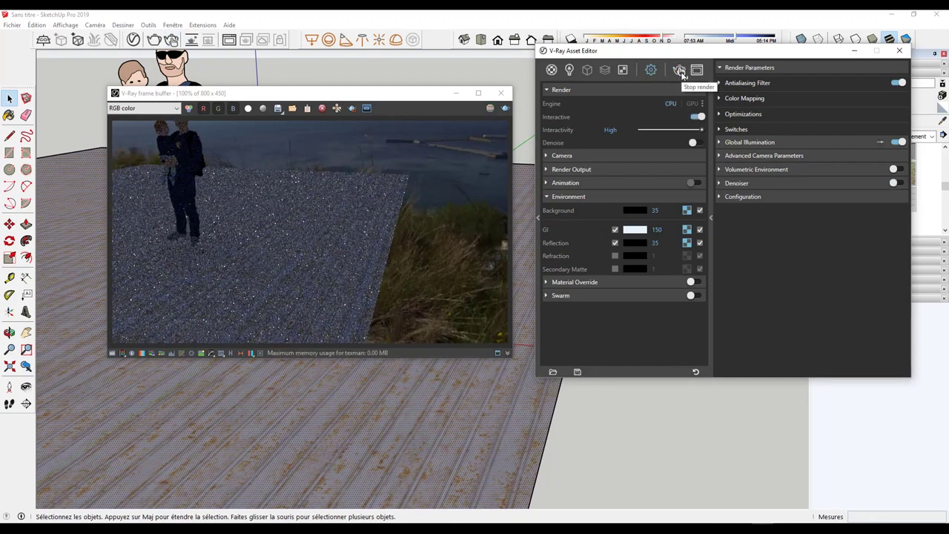
click(681, 72)
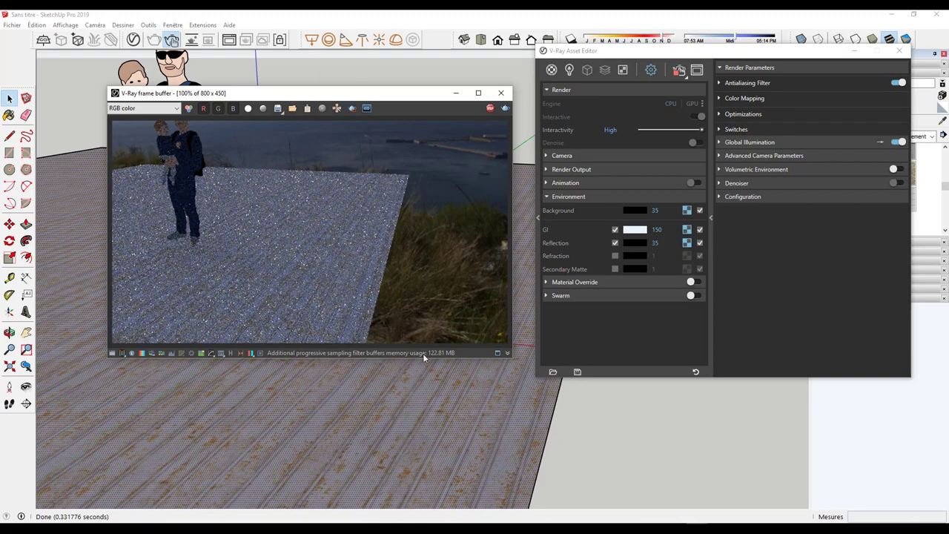
- Orbit the view, re-enable the environment background, then stop the render and close its window
mouse_move(376, 403)
middle_down()
mouse_move(283, 426)
mouse_move(418, 420)
middle_up()
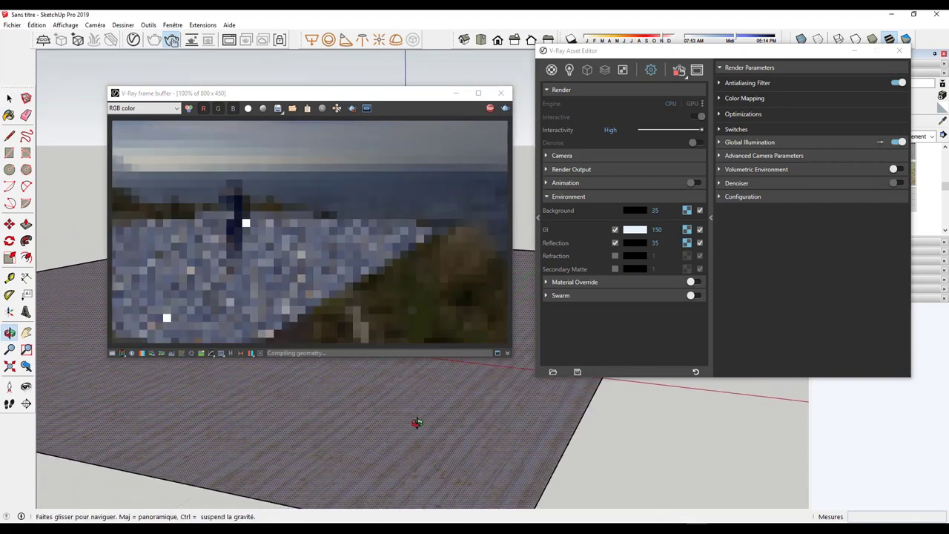
click(699, 210)
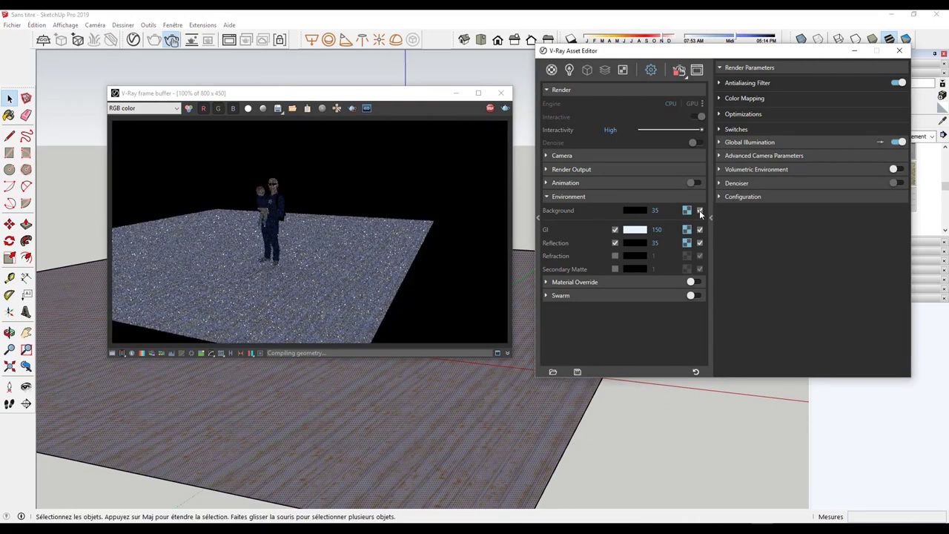
click(699, 211)
mouse_move(380, 419)
middle_down()
mouse_move(358, 409)
mouse_move(291, 421)
mouse_move(438, 407)
mouse_move(399, 418)
middle_up()
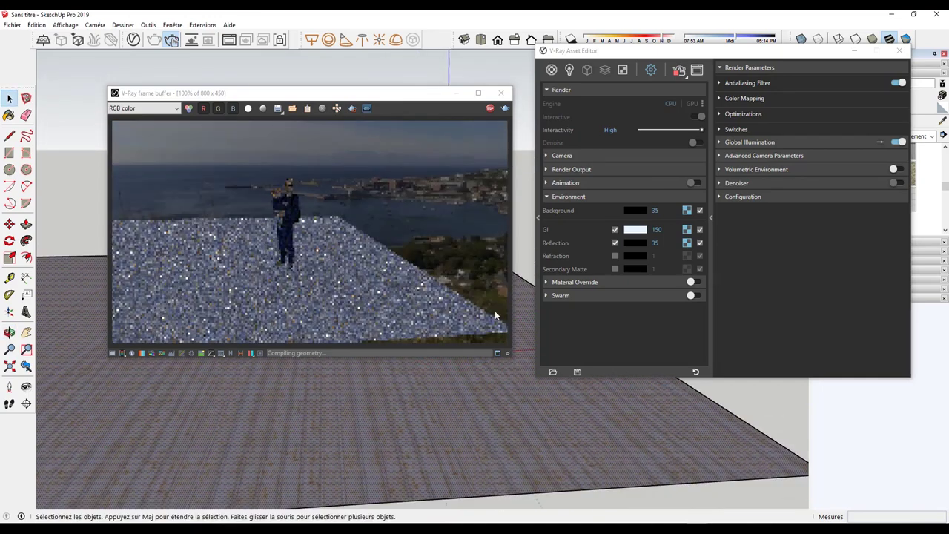
click(490, 108)
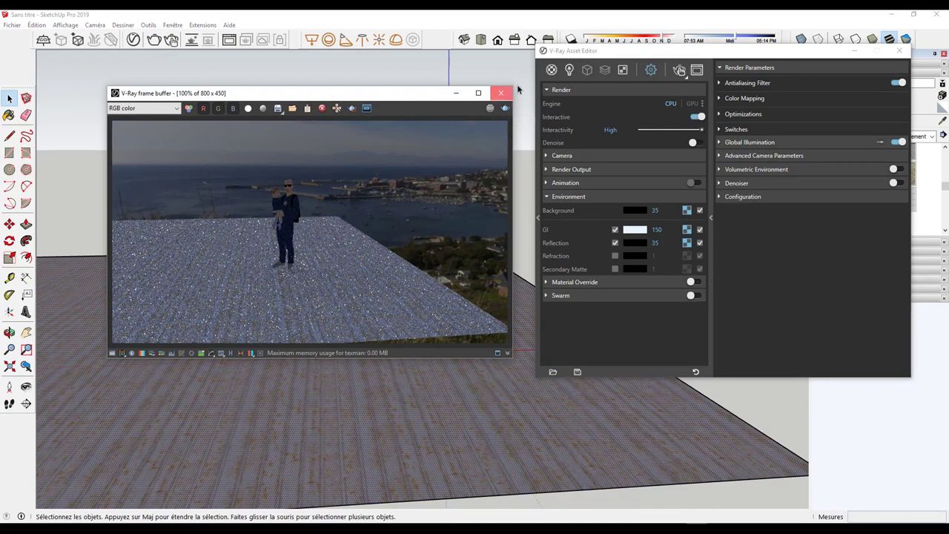
click(500, 93)
drag(574, 51, 244, 52)
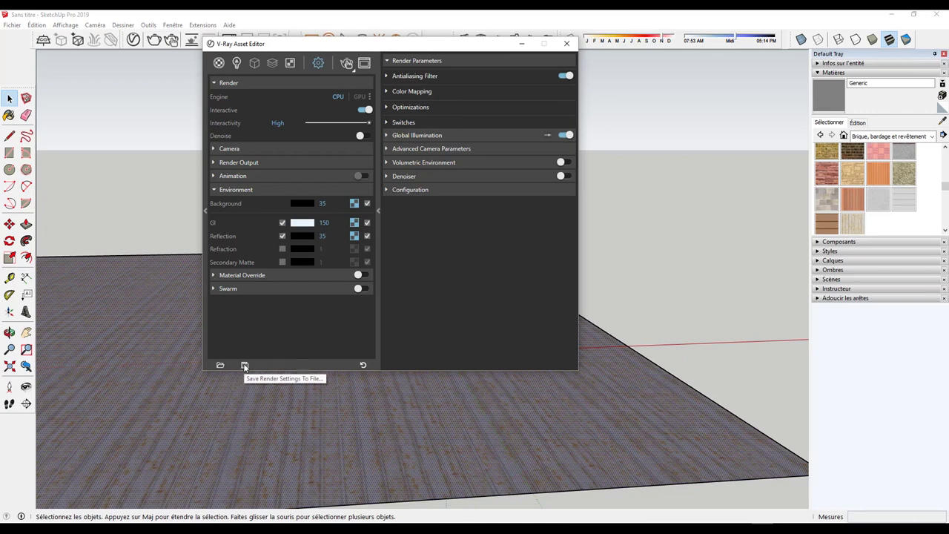
- Save the render settings as 'parametrage brouillon' .vropt and close the Asset Editor
click(245, 366)
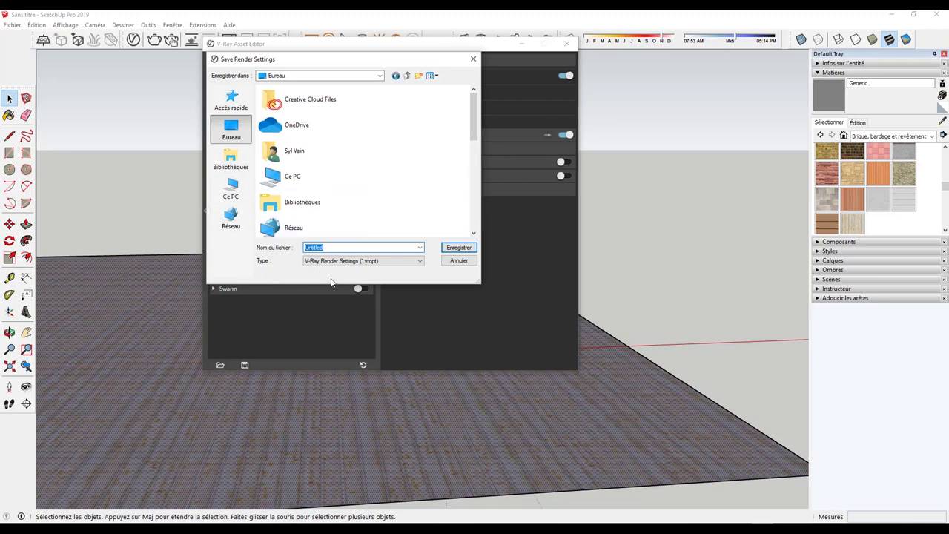
text(parametrage brouillon)
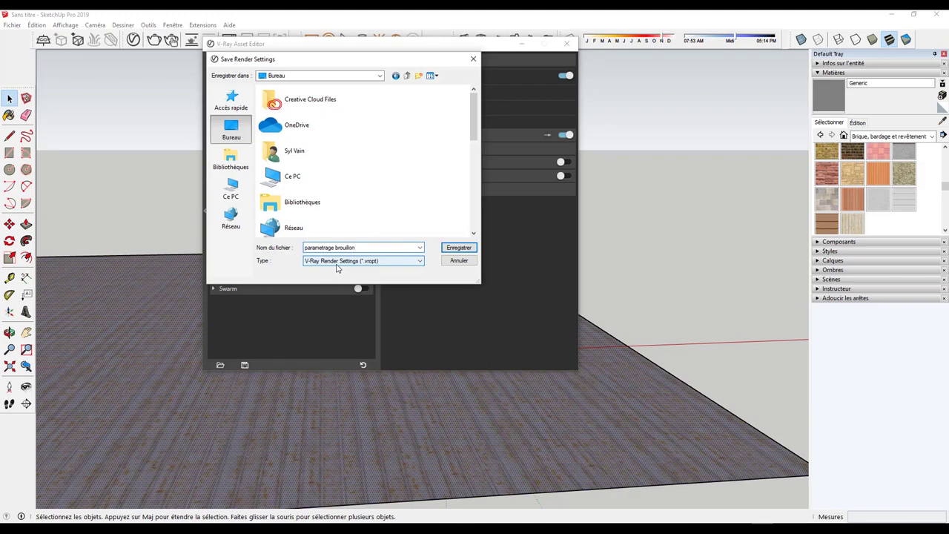
key(Return)
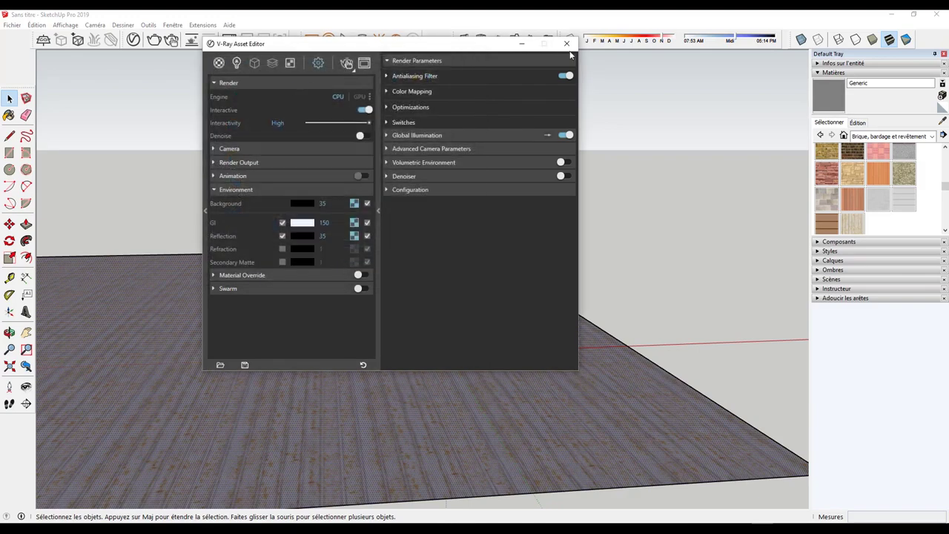
click(567, 43)
- Start a new model, discarding changes to the current one
click(12, 24)
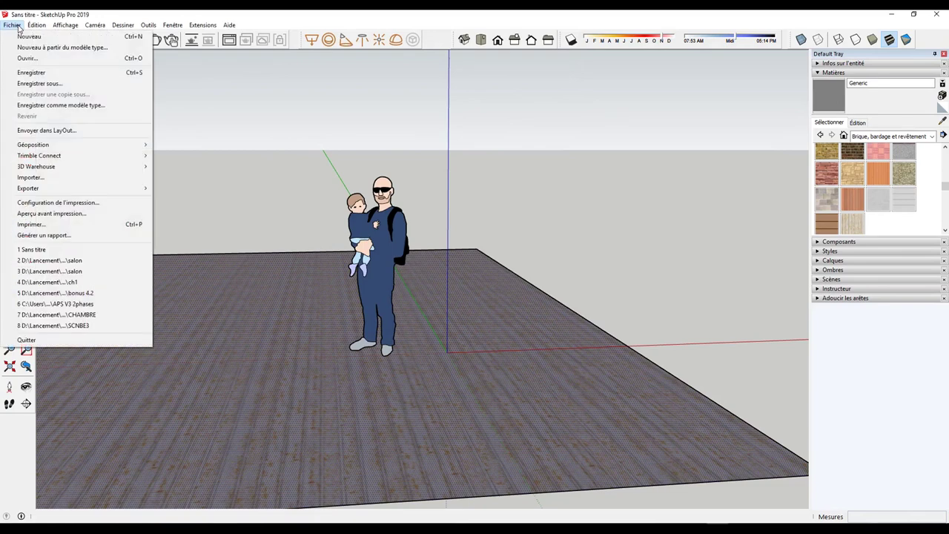
click(29, 34)
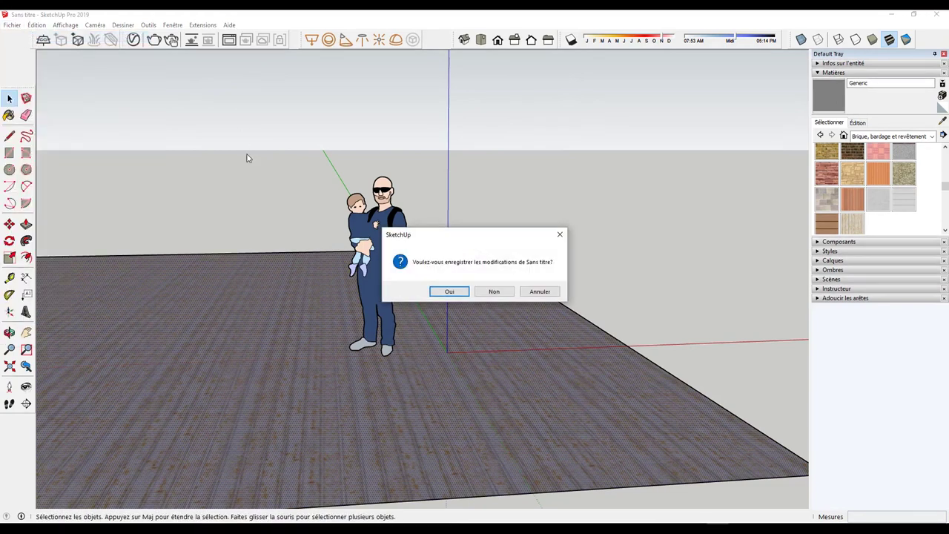
click(503, 293)
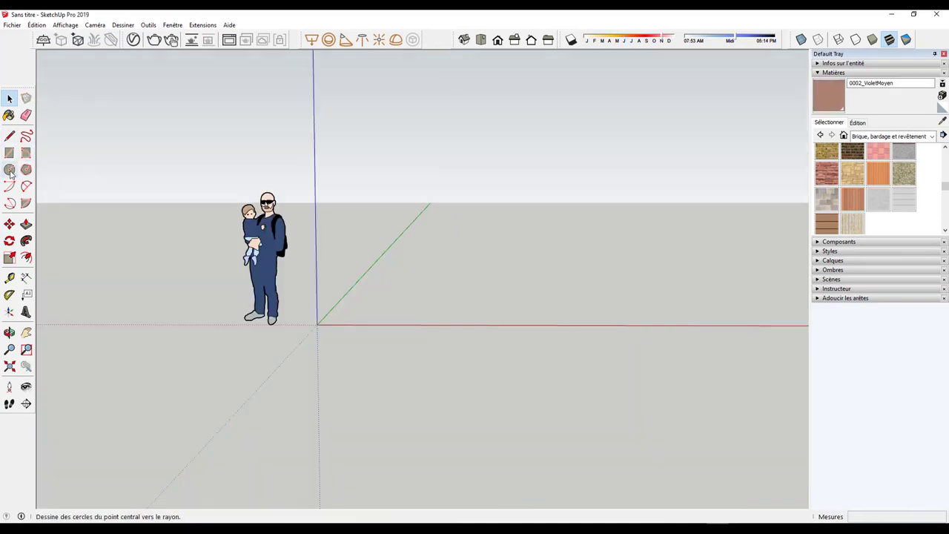
- Draw a circle centred at the origin with radius 354,7 cm
click(9, 169)
click(221, 336)
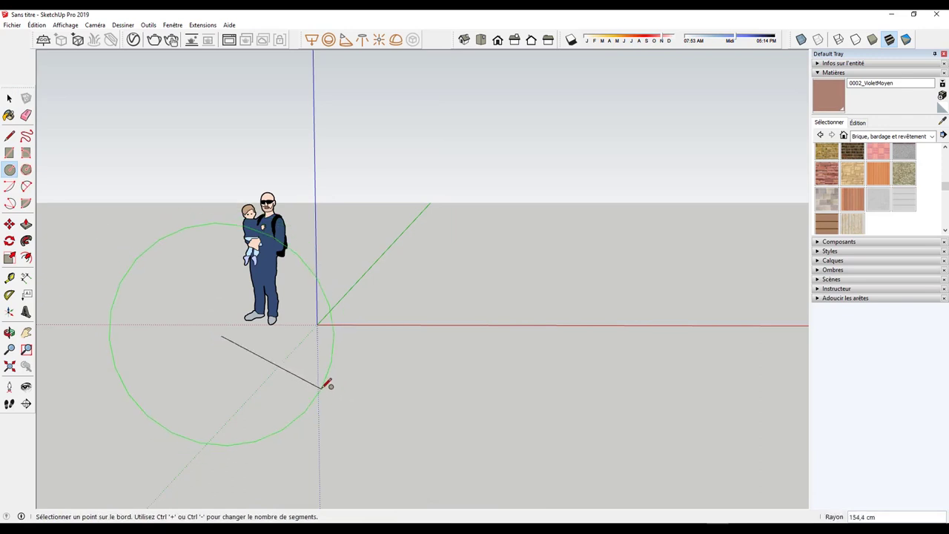
click(325, 383)
key(ctrl+z)
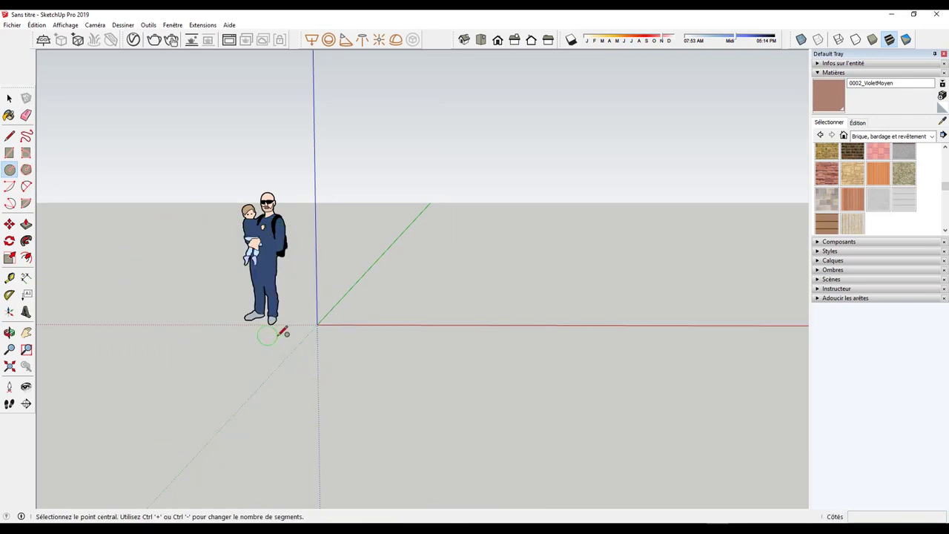
click(317, 324)
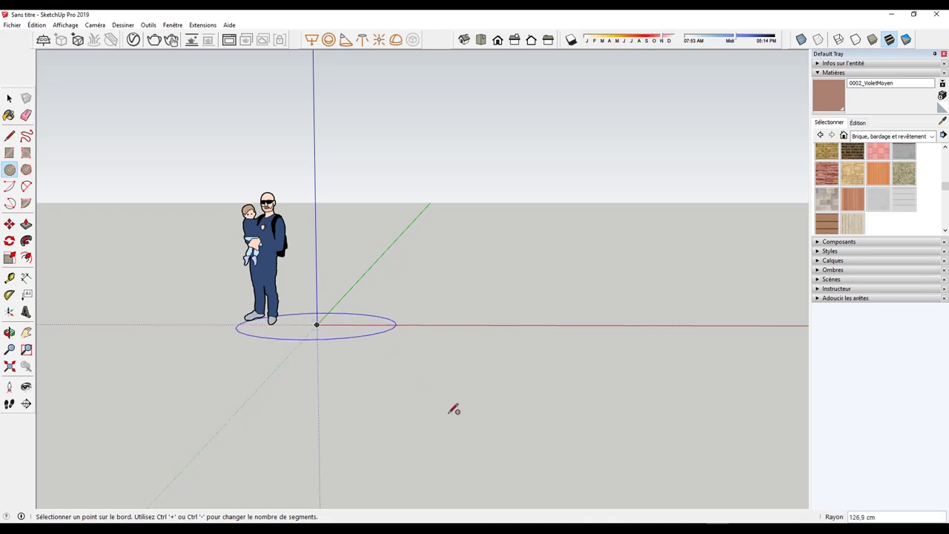
click(515, 353)
- Paint the disc with Pierre de maçonnerie multicolore and orbit closer to it
click(827, 199)
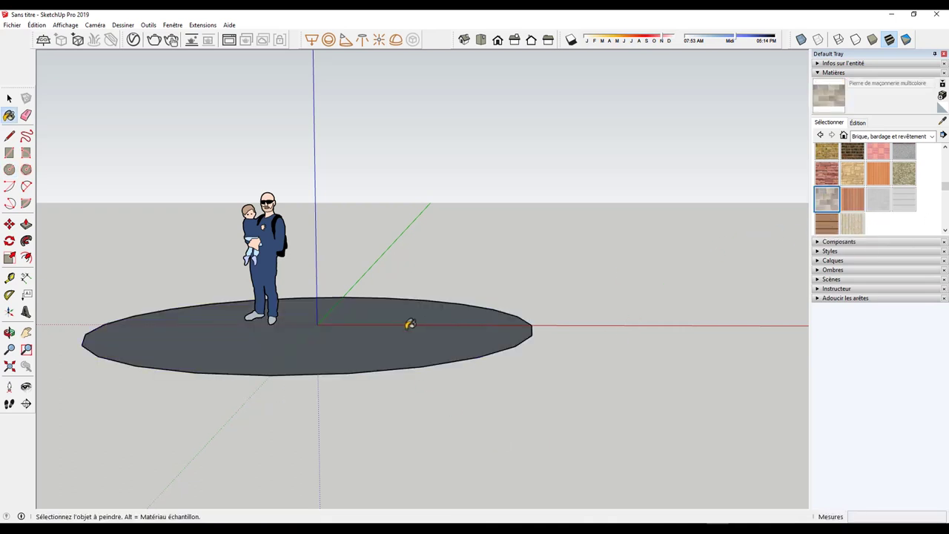
click(395, 329)
click(9, 98)
middle_drag(215, 240, 245, 248)
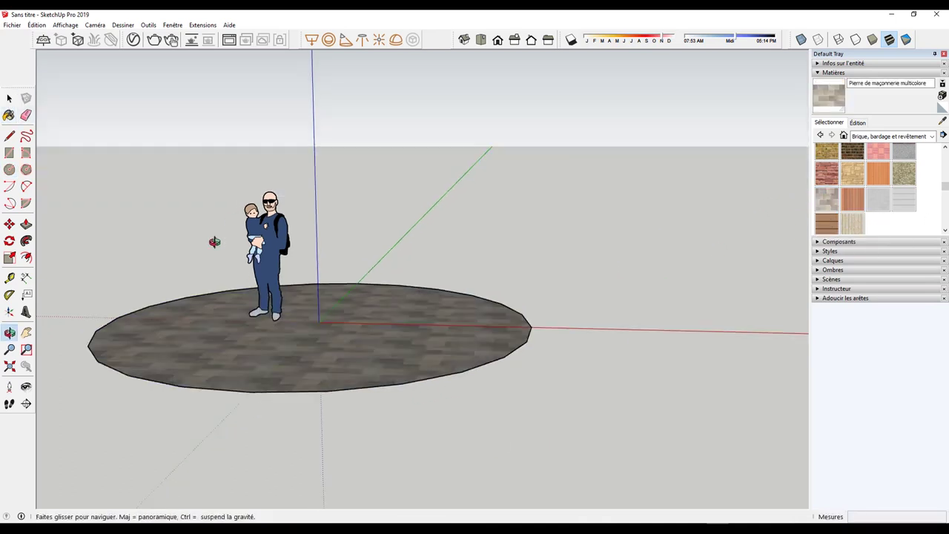
scroll(309, 262, up, 5)
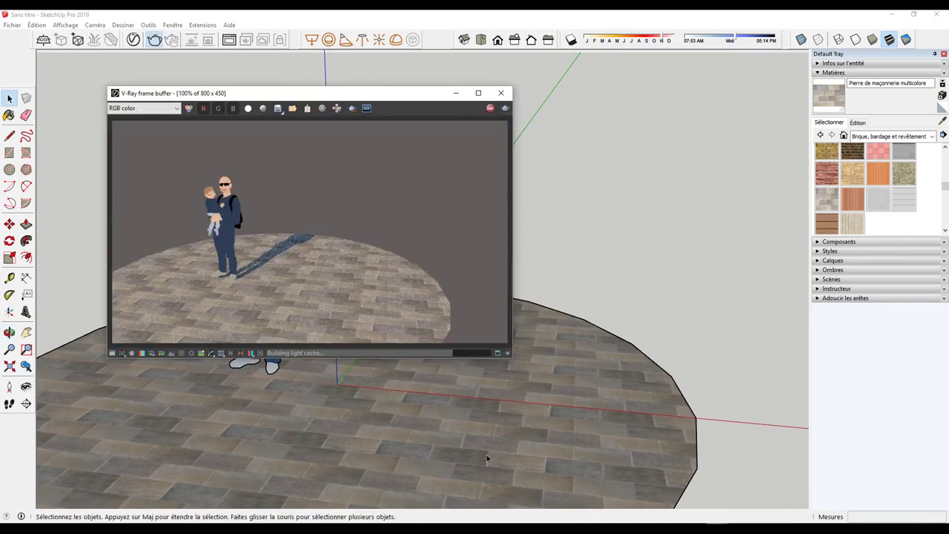
- Orbit to a lower, wider view of the disc, close the render window, and reopen the Asset Editor
middle_drag(710, 290, 647, 278)
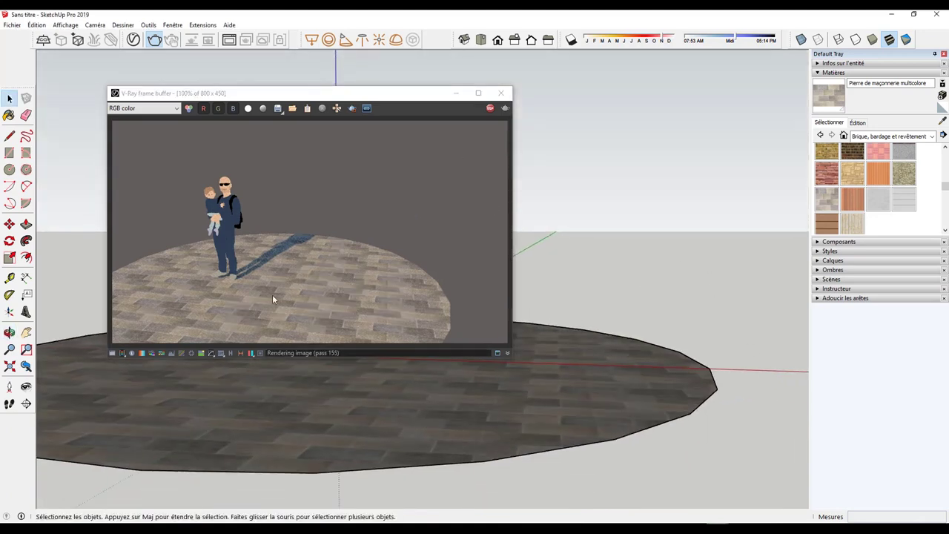
click(500, 93)
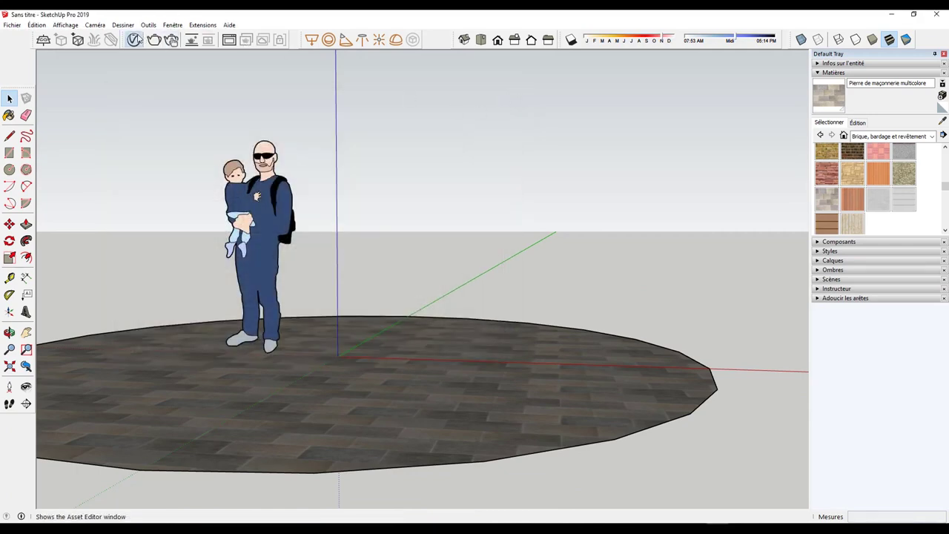
click(134, 39)
- Load parametrage brouillon.vropt from the desktop into the render settings
click(319, 64)
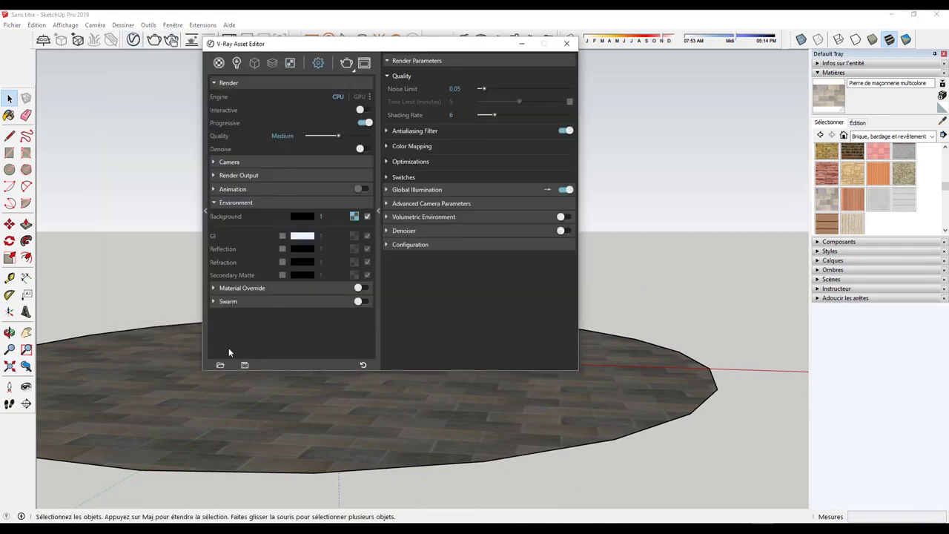
click(220, 365)
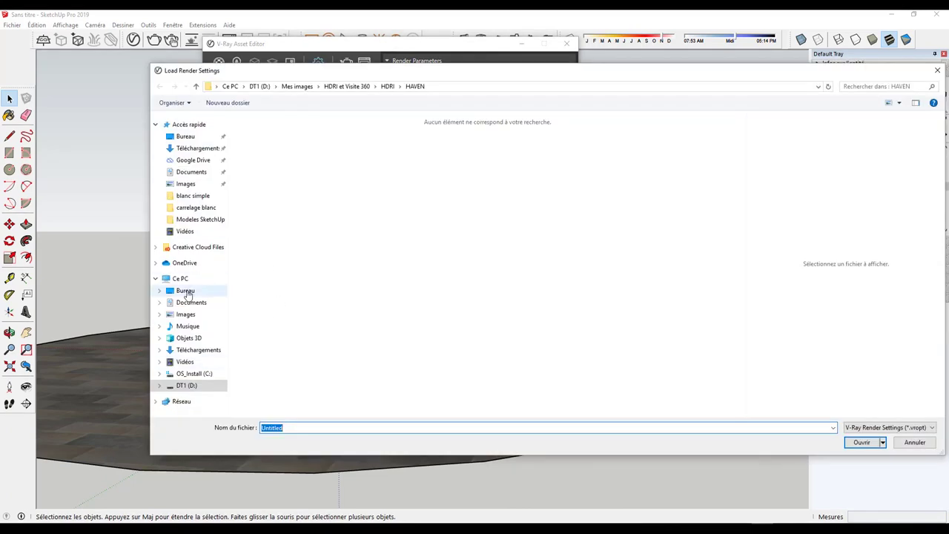
click(208, 291)
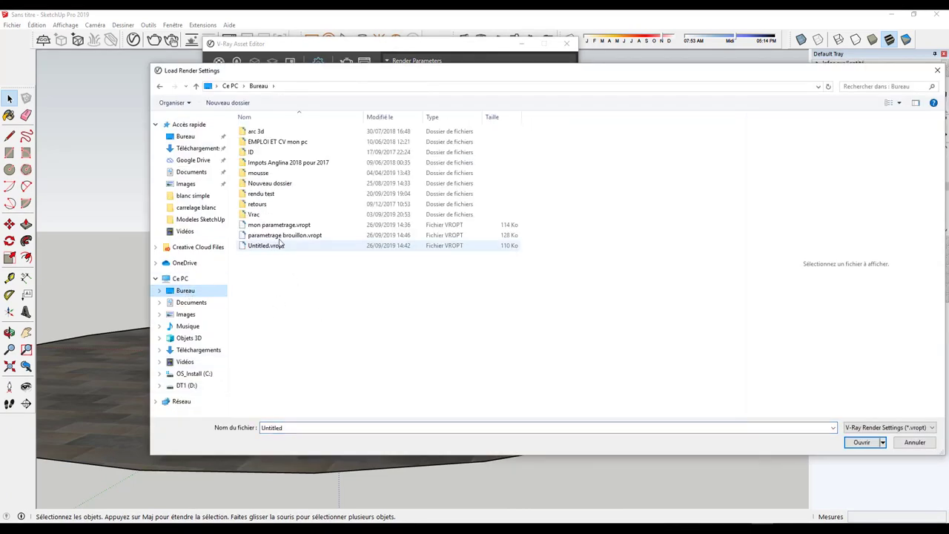
click(278, 226)
click(280, 235)
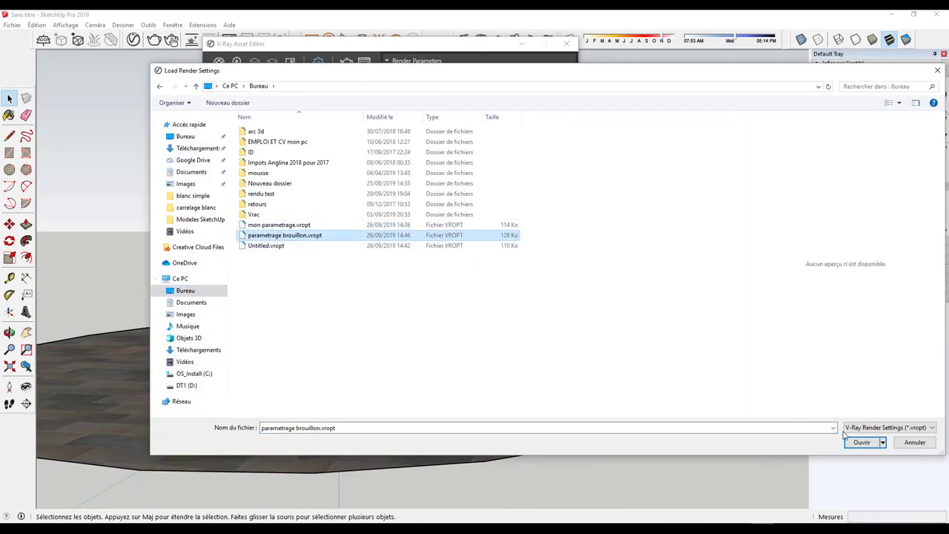
click(856, 443)
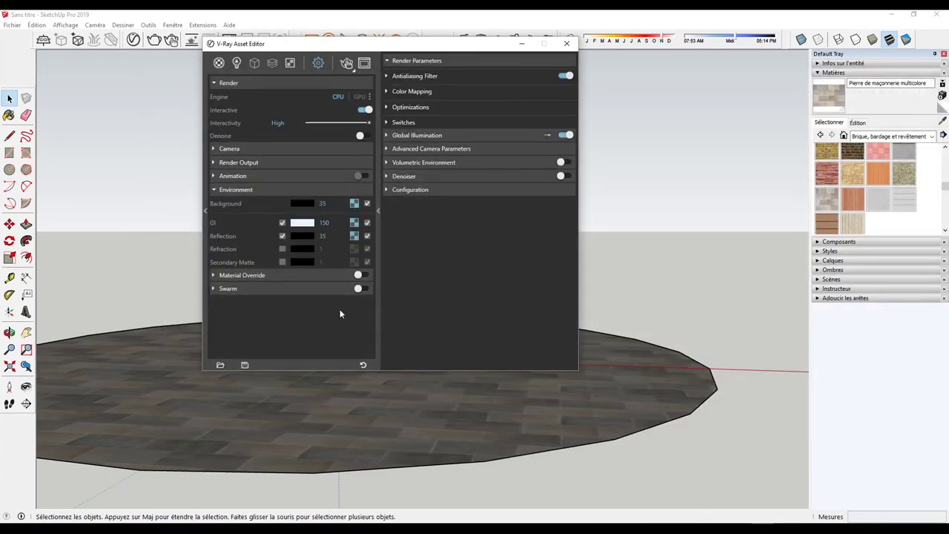
- Run an interactive render from a new viewpoint, then stop it and close the render window
click(346, 64)
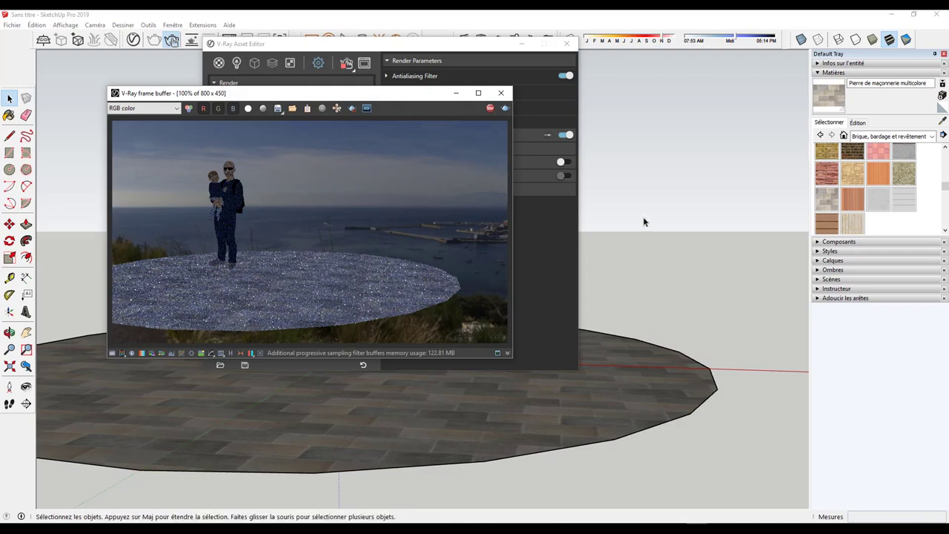
mouse_move(690, 245)
middle_down()
mouse_move(694, 269)
mouse_move(677, 282)
mouse_move(684, 292)
mouse_move(593, 305)
mouse_move(646, 307)
mouse_move(502, 407)
mouse_move(559, 428)
mouse_move(529, 434)
mouse_move(512, 419)
mouse_move(519, 401)
middle_up()
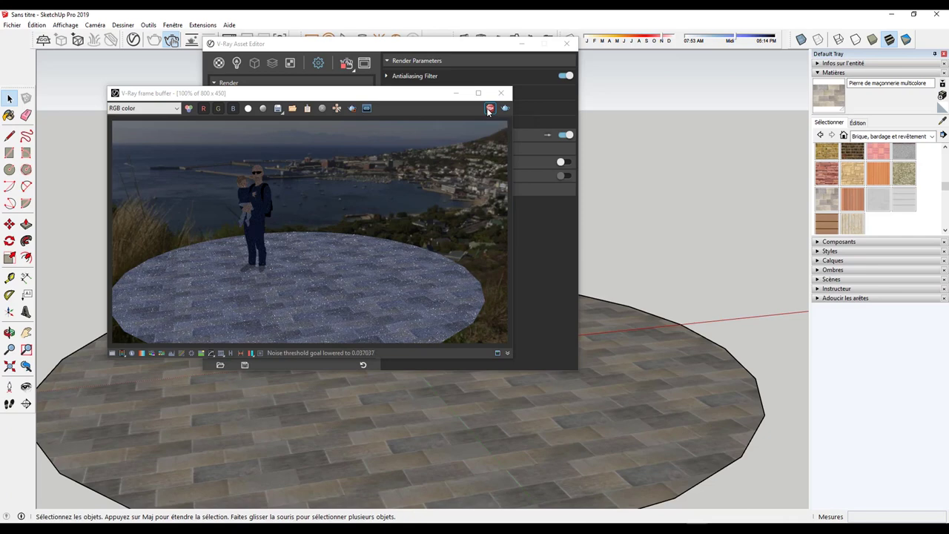
click(489, 109)
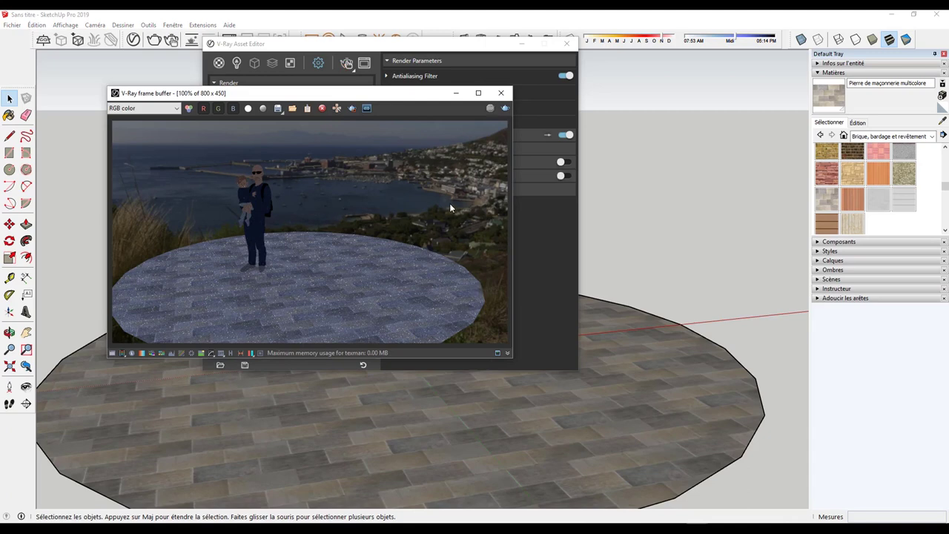
click(501, 95)
drag(434, 49, 701, 36)
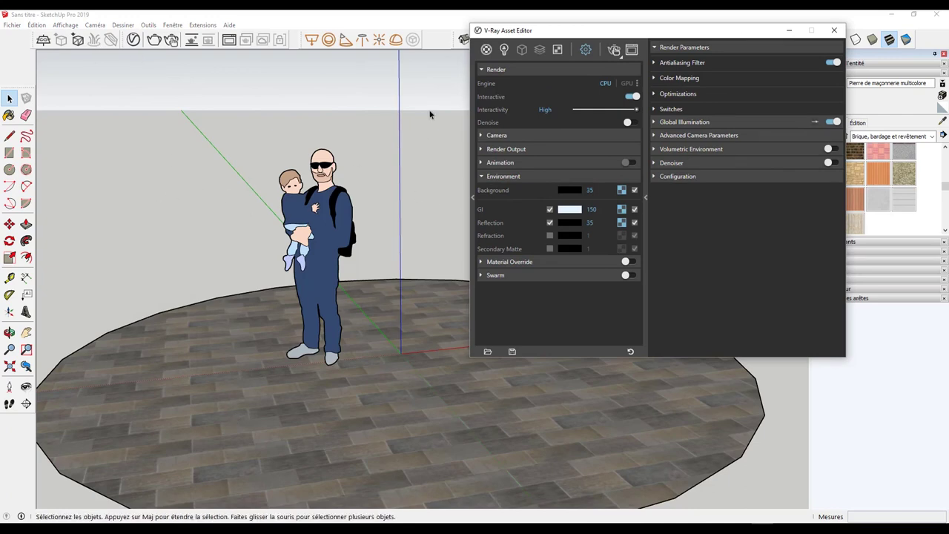
- Move the V-Ray settings window up and to the left
drag(512, 31, 415, 18)
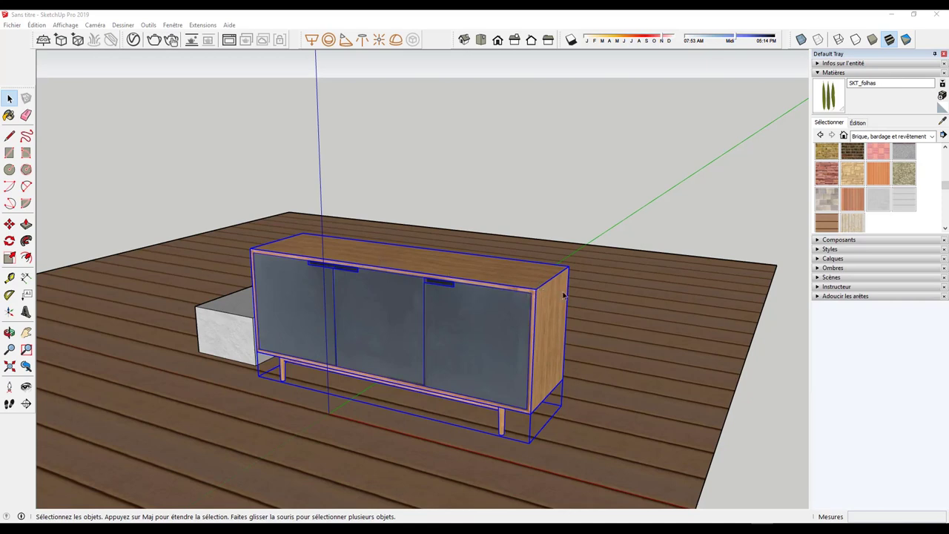
- Sample the sideboard's wood material _3 with the eyedropper and open its texture image picker from Édition
scroll(516, 247, up, 2)
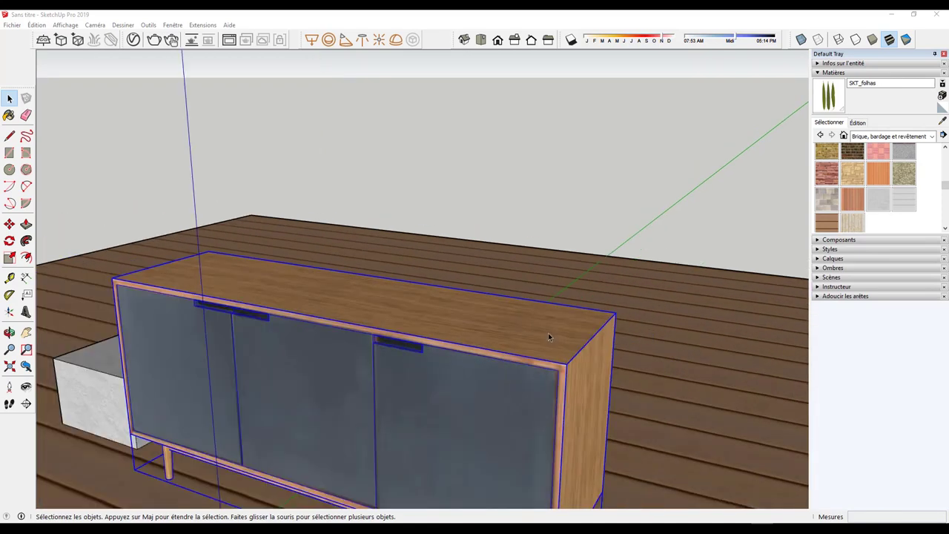
mouse_move(475, 351)
middle_down()
mouse_move(408, 383)
mouse_move(443, 258)
mouse_move(475, 247)
mouse_move(559, 280)
middle_up()
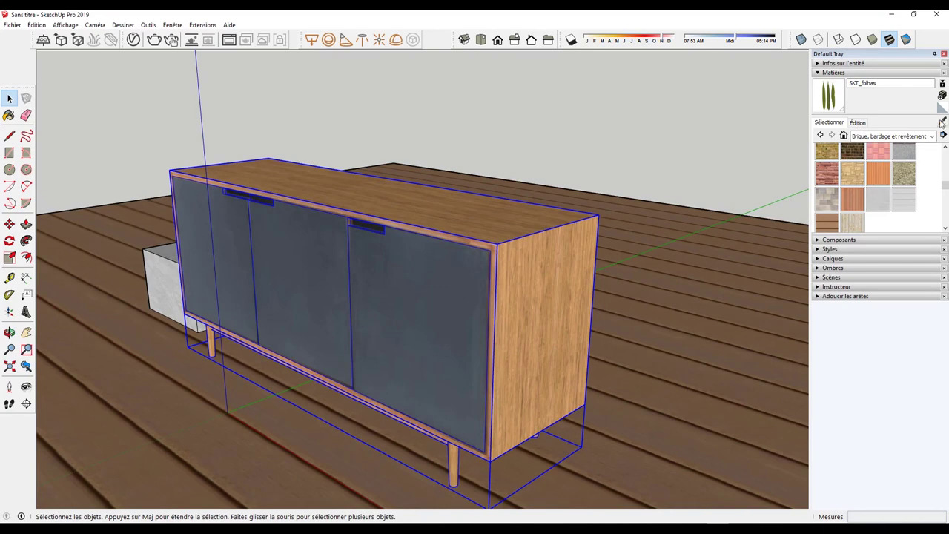
click(944, 121)
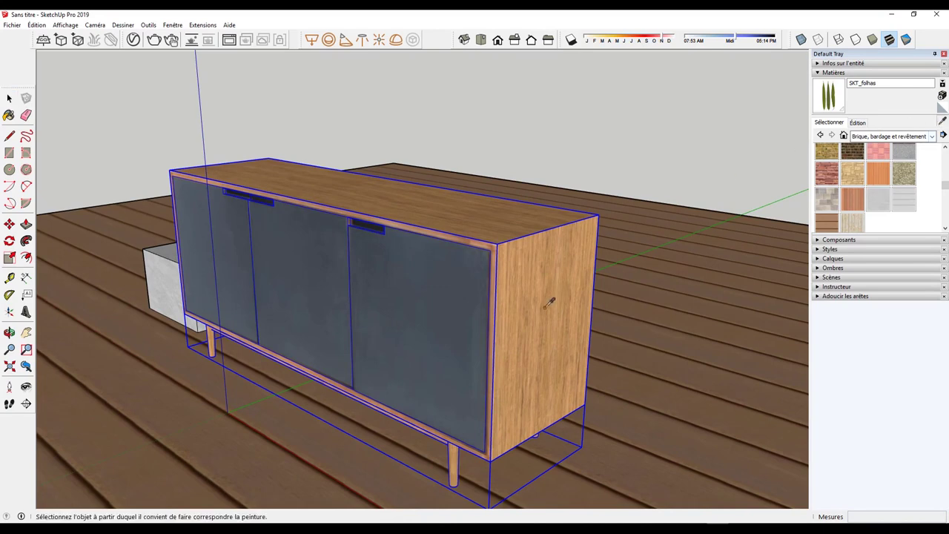
click(551, 271)
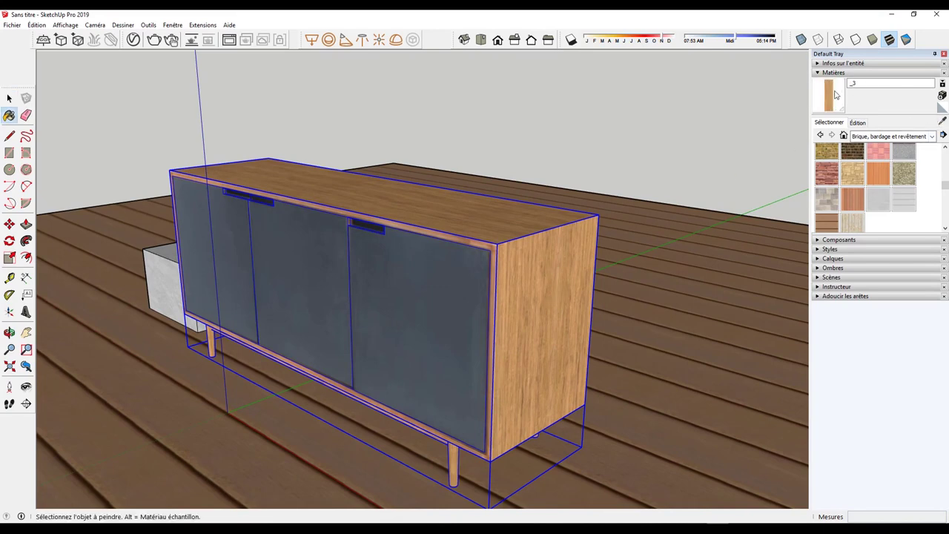
click(857, 123)
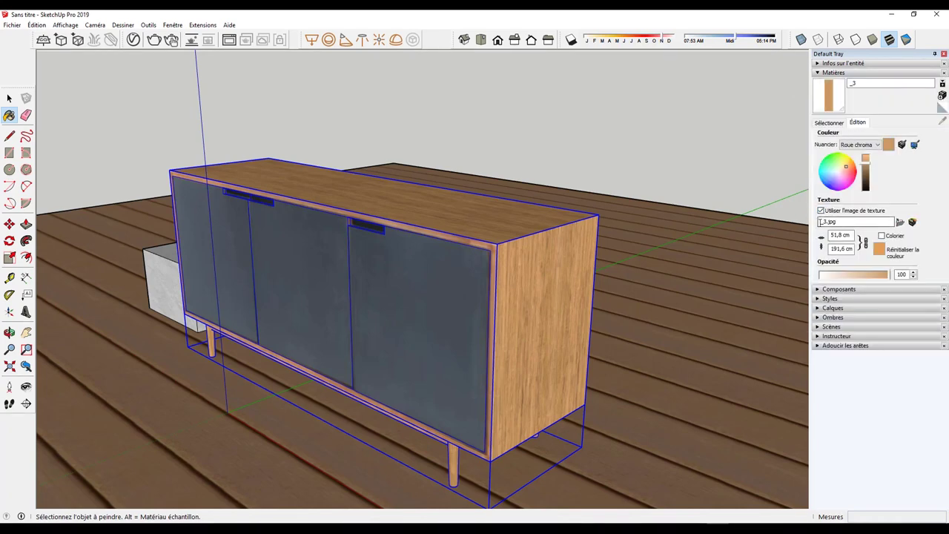
click(901, 224)
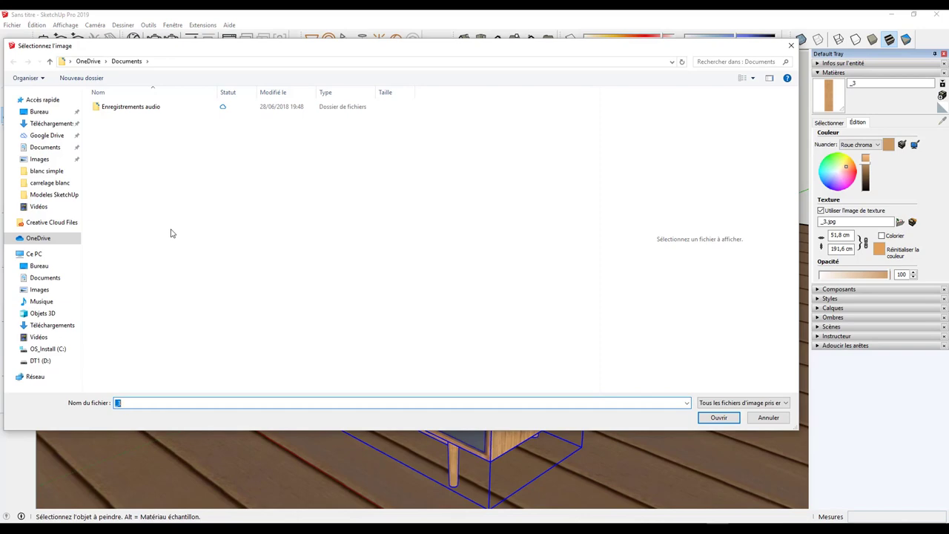
- Cancel the image picker and briefly inspect wood material _3 in the V-Ray Asset Editor
click(790, 46)
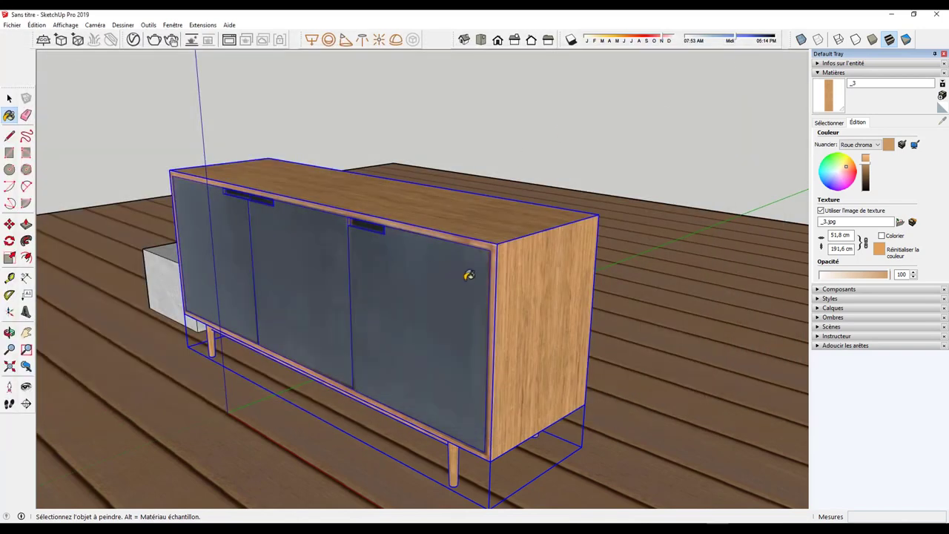
click(134, 42)
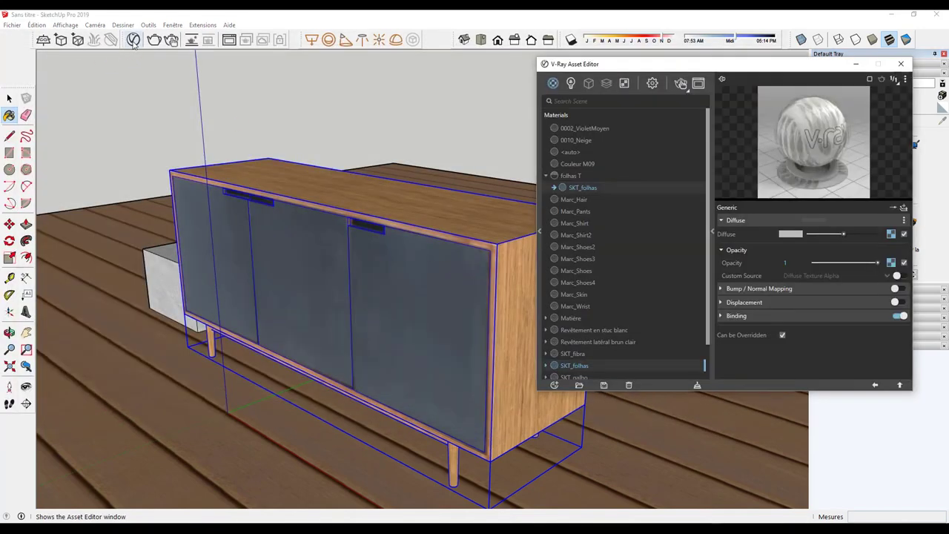
drag(741, 82, 322, 82)
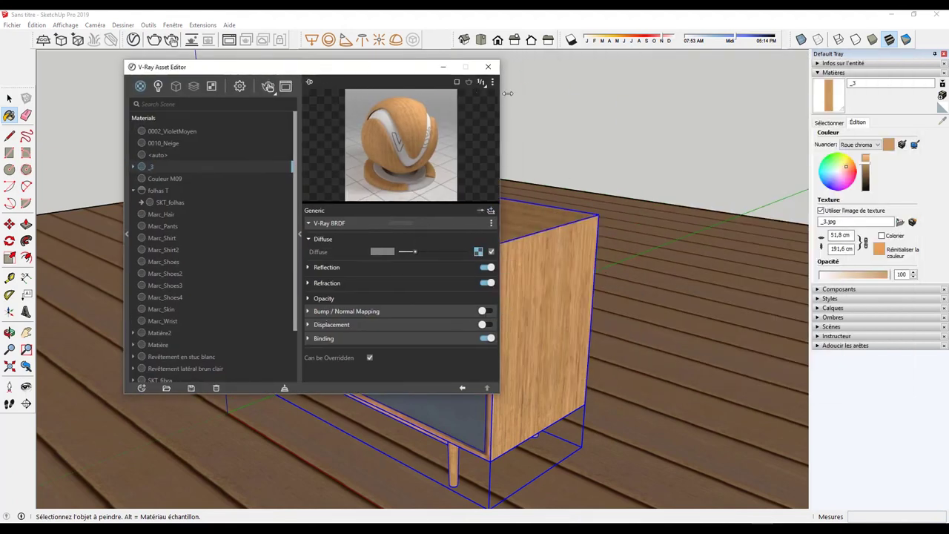
click(487, 67)
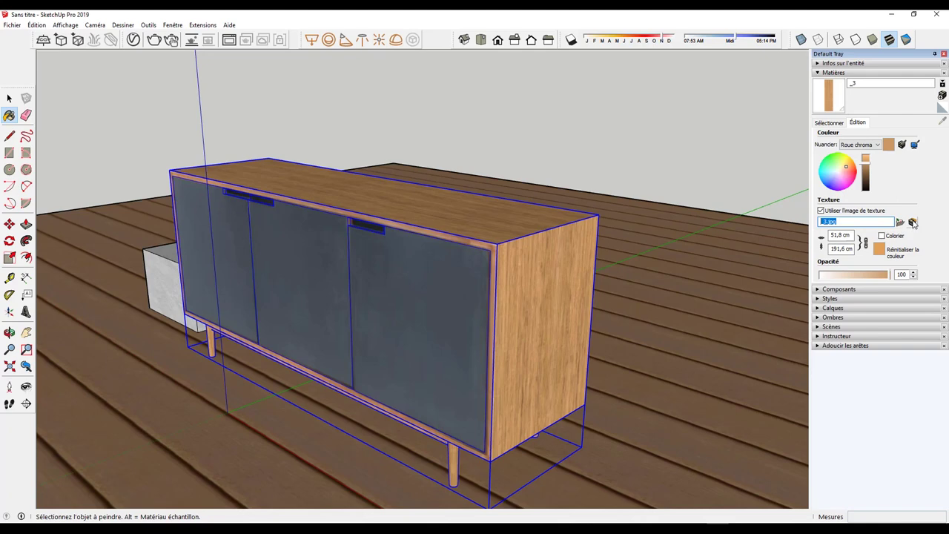
- Open the _3.jpg wood texture in Photos, save a copy to the desktop as bois, and close Photos
click(913, 222)
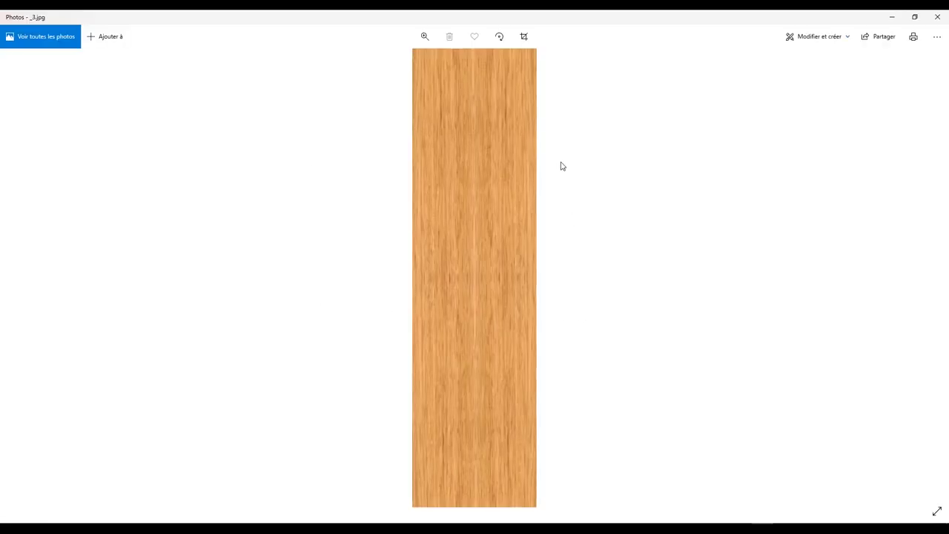
right_click(485, 125)
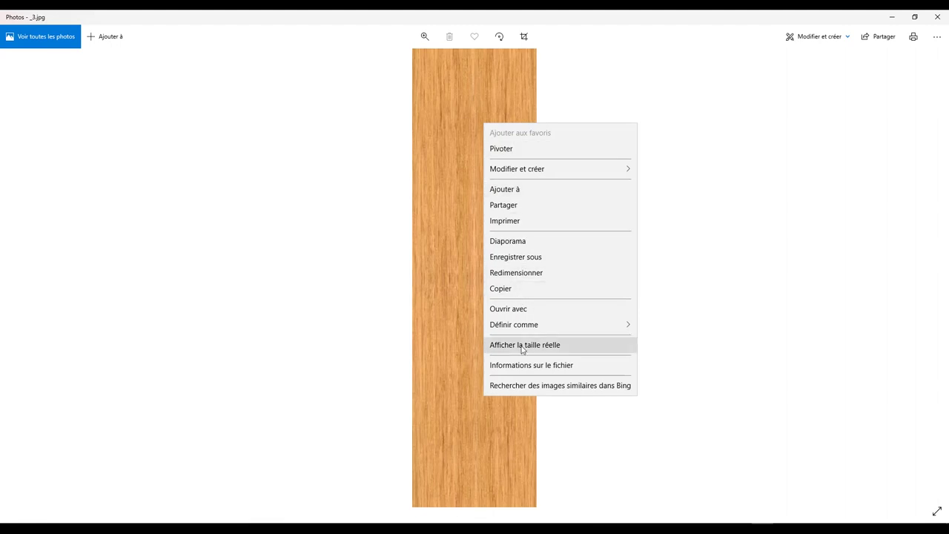
click(540, 259)
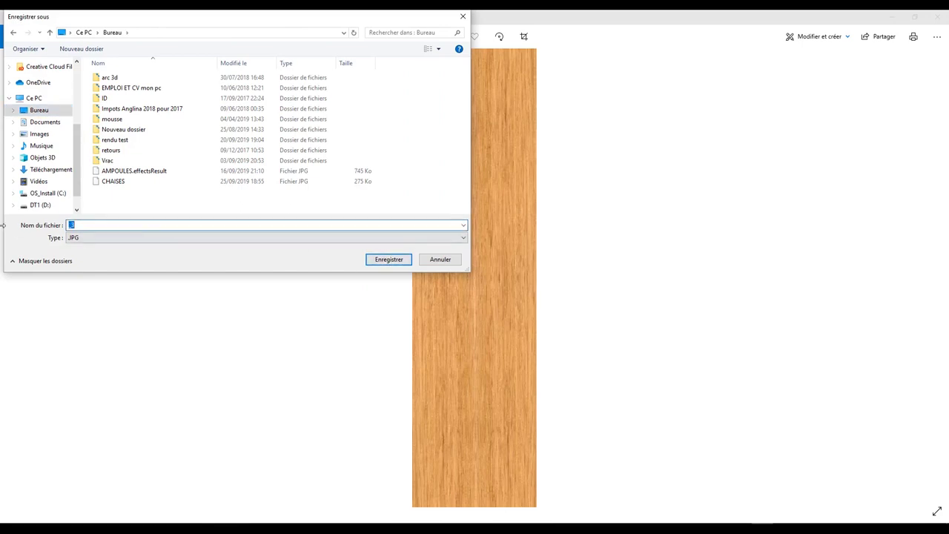
text(bois)
key(Return)
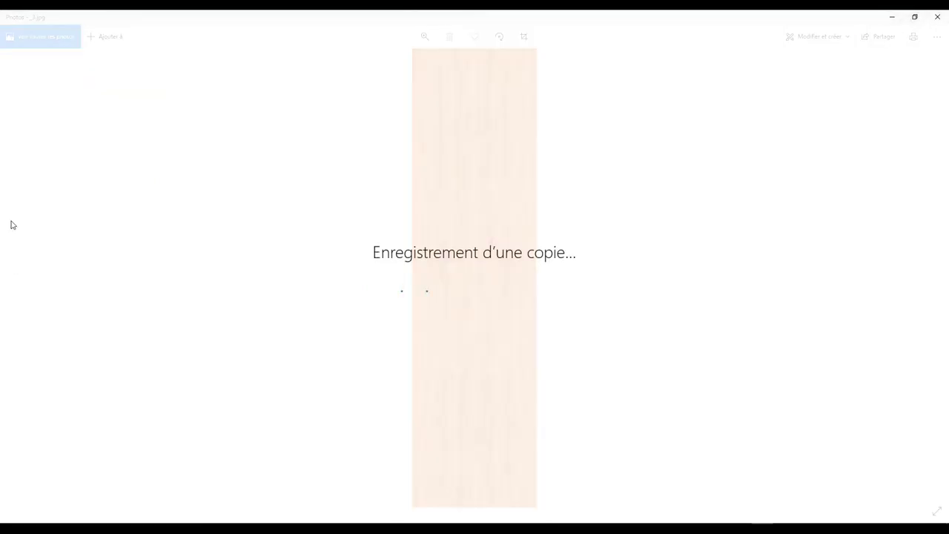
click(938, 18)
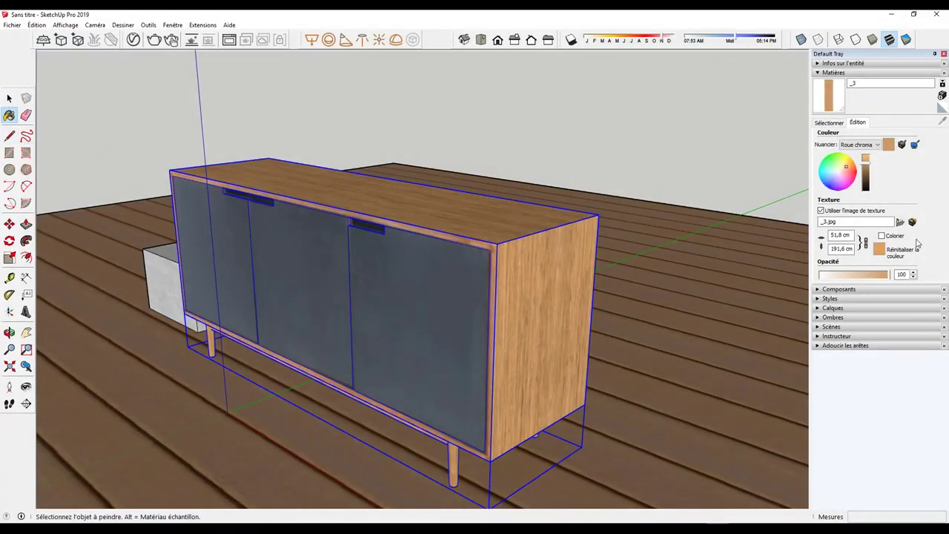
- Replace the wood material's texture with bois.jpg from the desktop (Bureau)
click(900, 221)
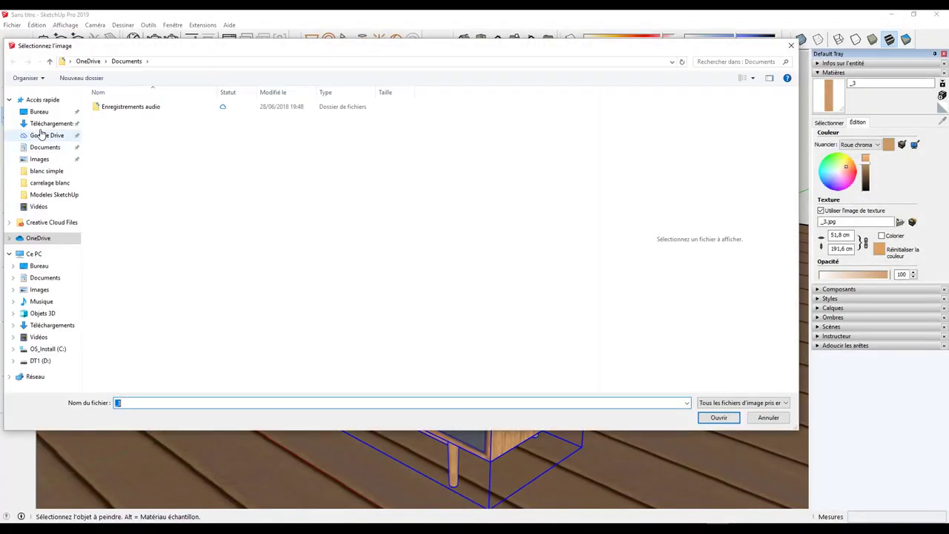
click(38, 111)
click(119, 221)
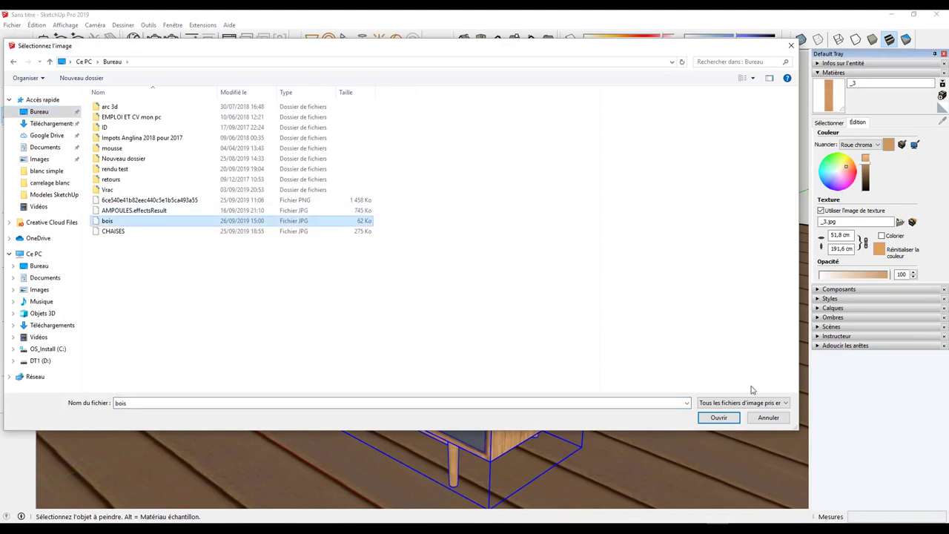
click(719, 418)
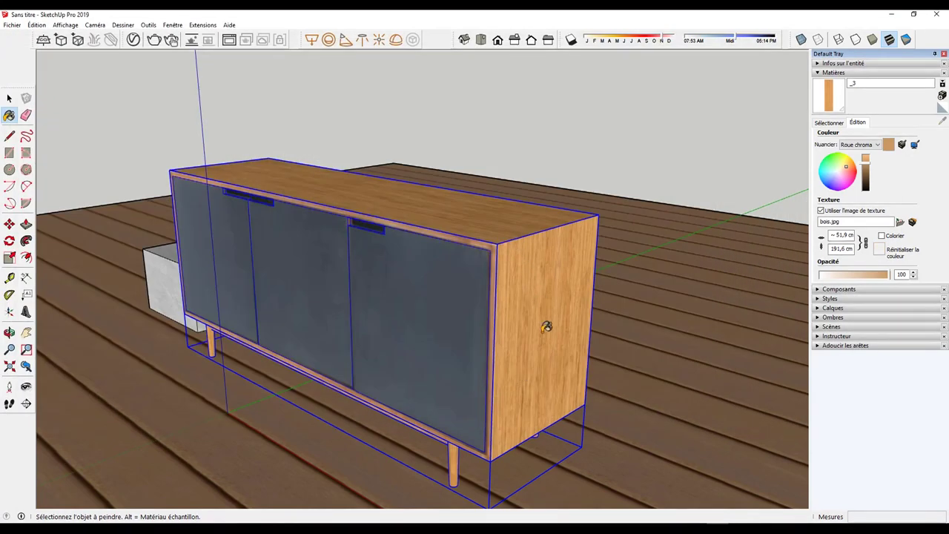
- In the V-Ray Asset Editor, enable bump with the wood map, set reflection white and glossiness 0.75
click(133, 40)
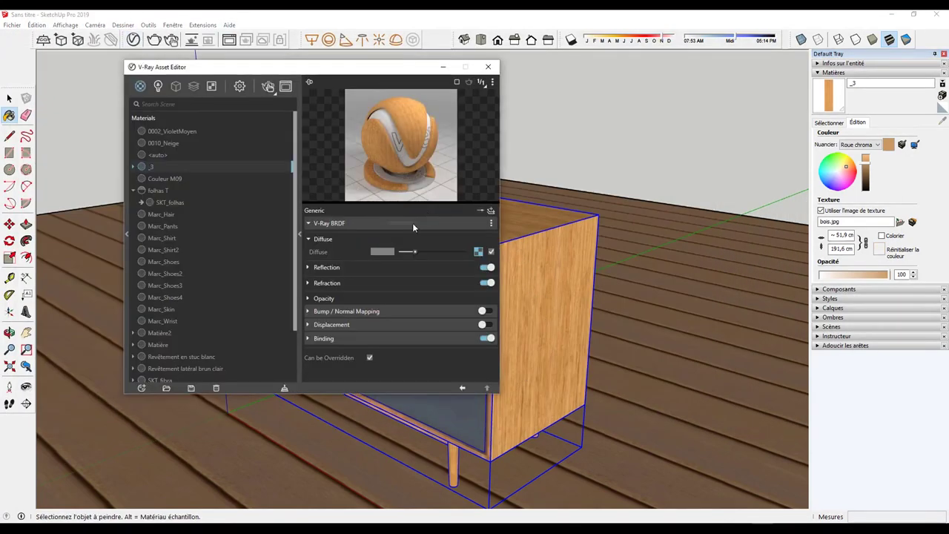
click(308, 311)
click(482, 311)
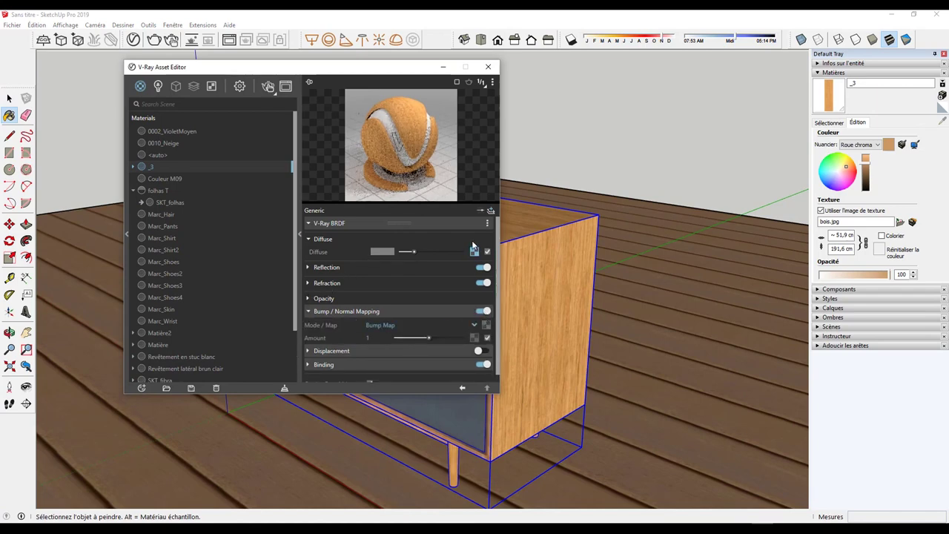
right_click(486, 329)
click(460, 332)
click(319, 267)
click(454, 279)
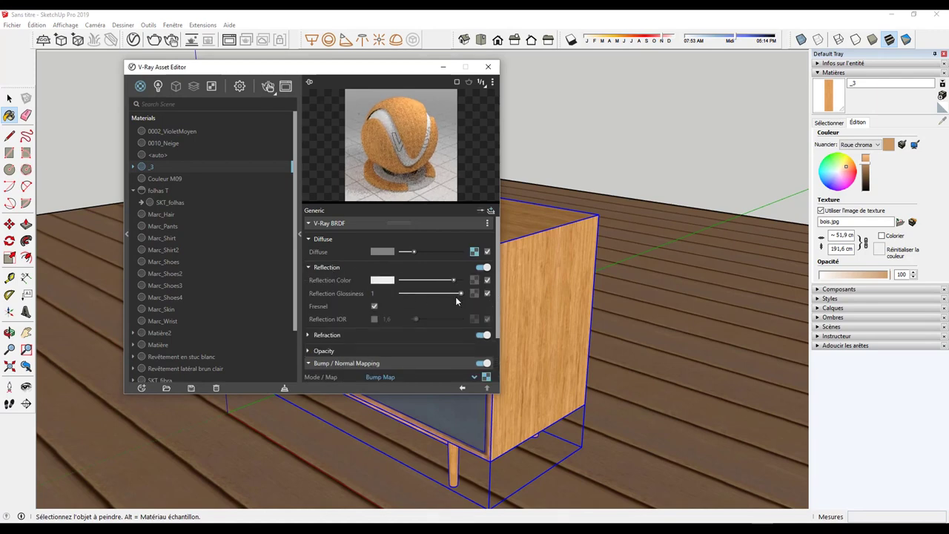
drag(455, 294, 446, 294)
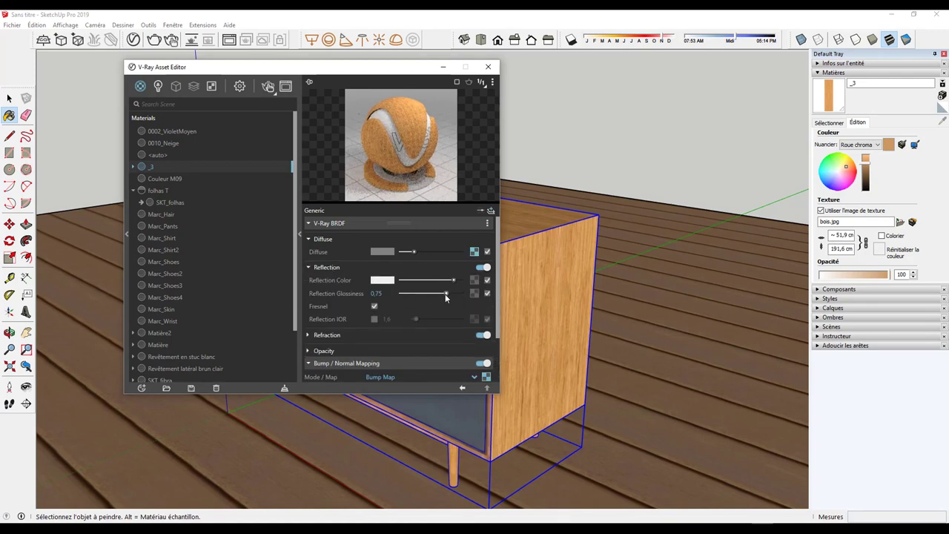
click(488, 66)
scroll(445, 219, up, 4)
scroll(455, 225, down, 3)
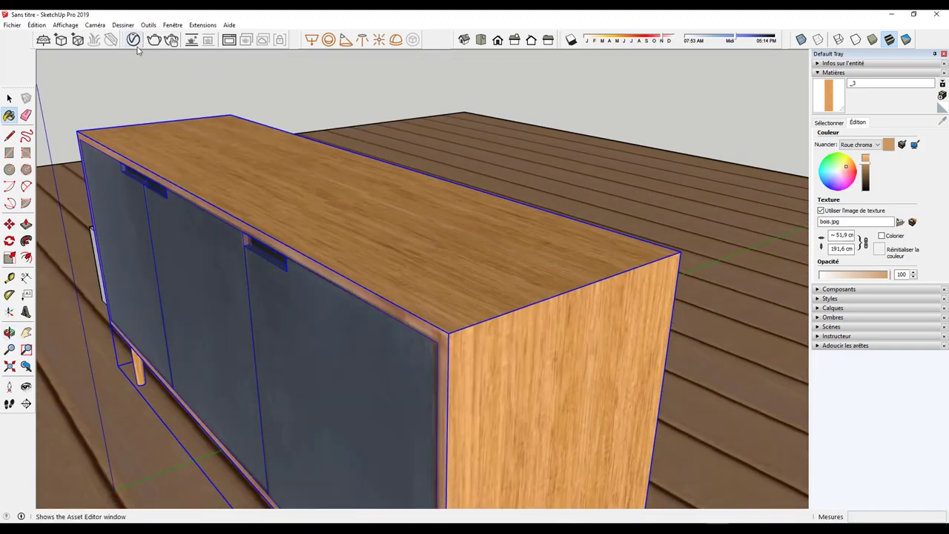
- Render the sideboard in V-Ray, orbiting closer to its grained wood top, then stop the render
click(171, 40)
scroll(404, 202, up, 3)
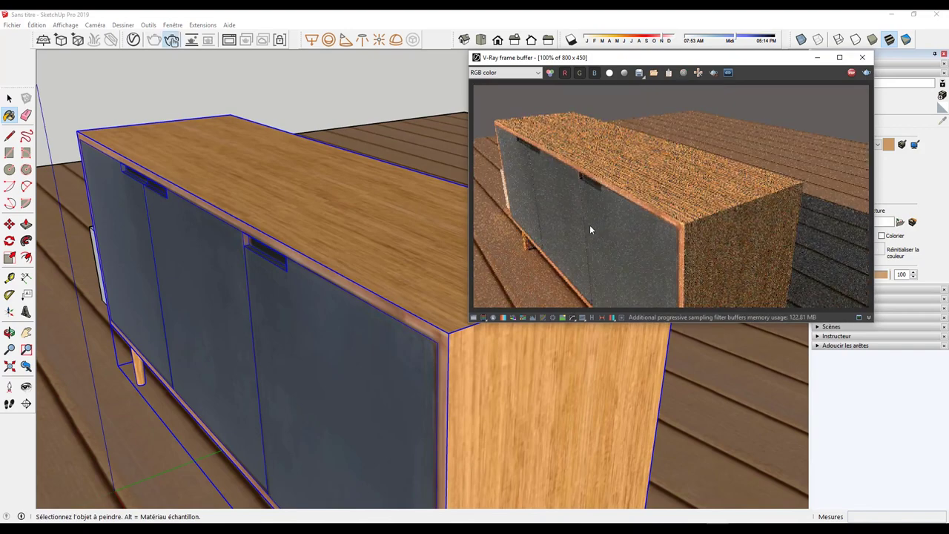
mouse_move(364, 214)
middle_down()
mouse_move(336, 230)
mouse_move(259, 240)
mouse_move(311, 240)
mouse_move(233, 244)
mouse_move(330, 277)
middle_up()
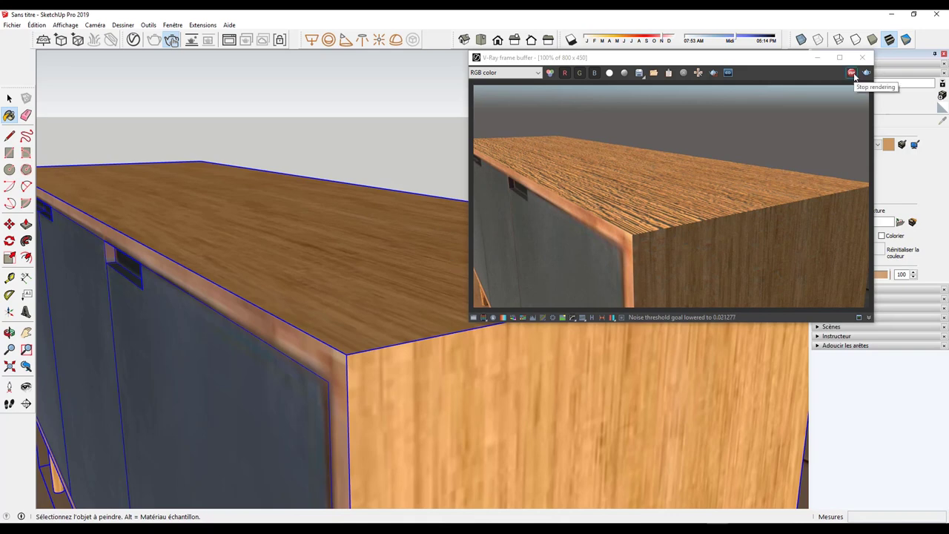
click(852, 73)
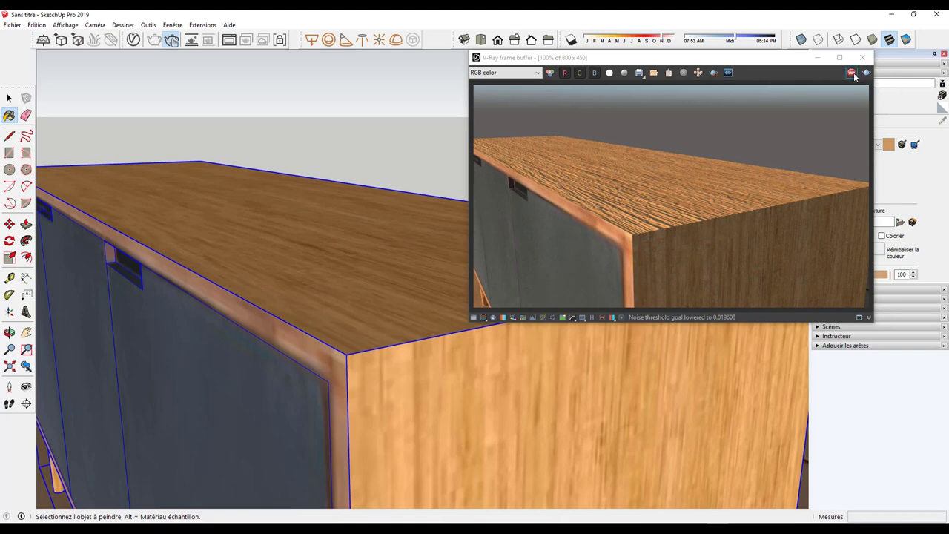